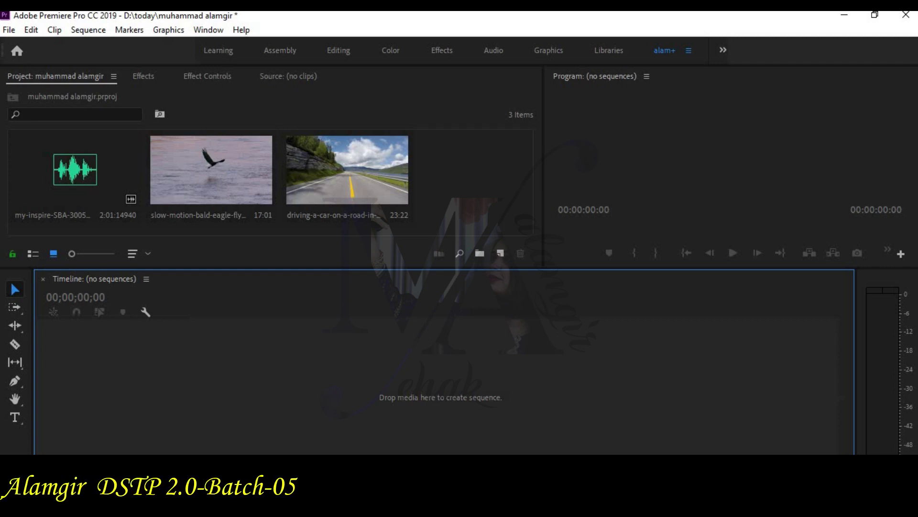
{"action": "left_click", "coordinate": [15, 29]}
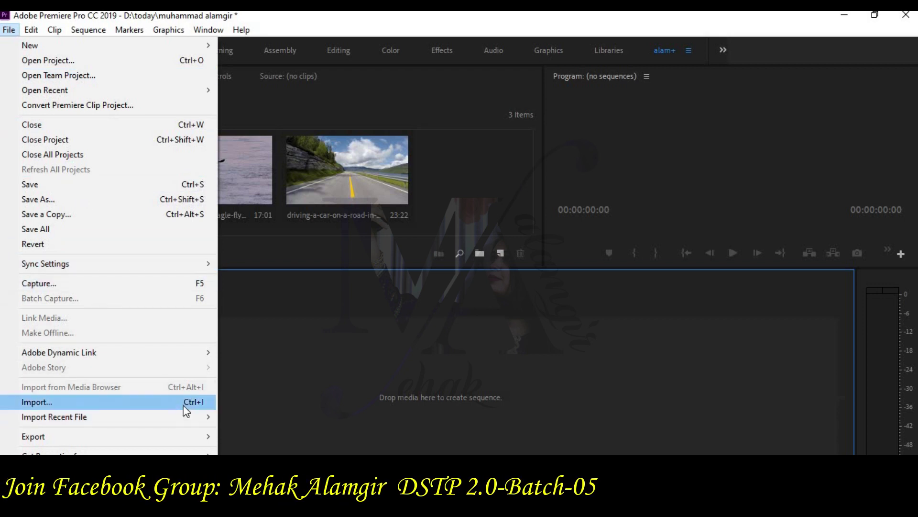
{"action": "mouse_move", "coordinate": [189, 420]}
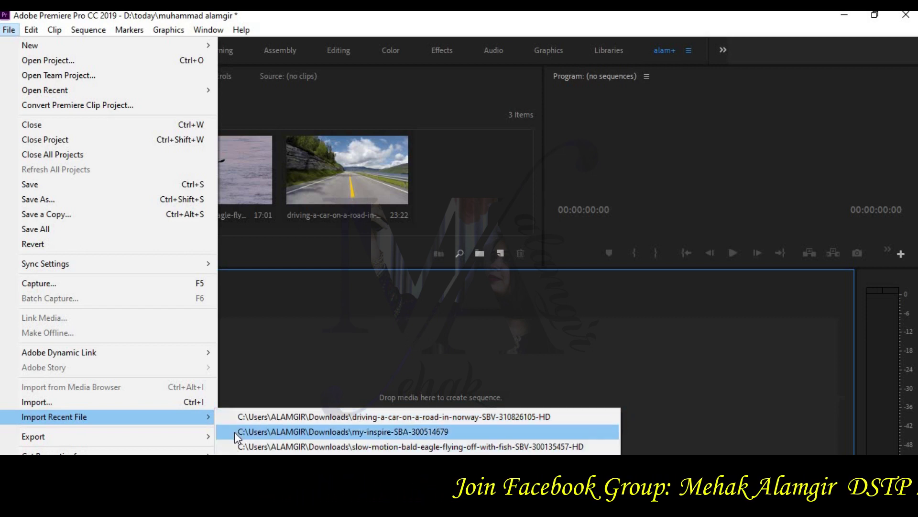
{"action": "left_click", "coordinate": [474, 162]}
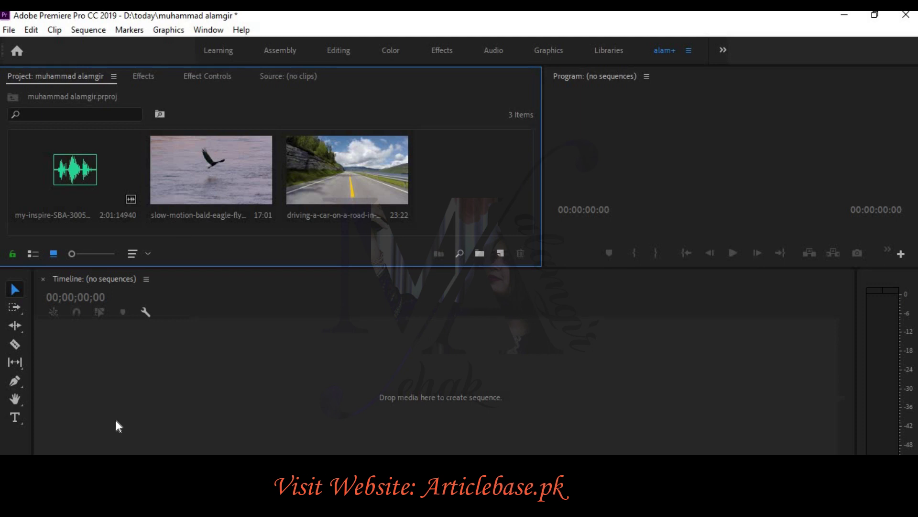
- Switch to Snip & Sketch, capture the whole Premiere Pro window with the imported media, and copy the snip
{"action": "left_click", "coordinate": [335, 508]}
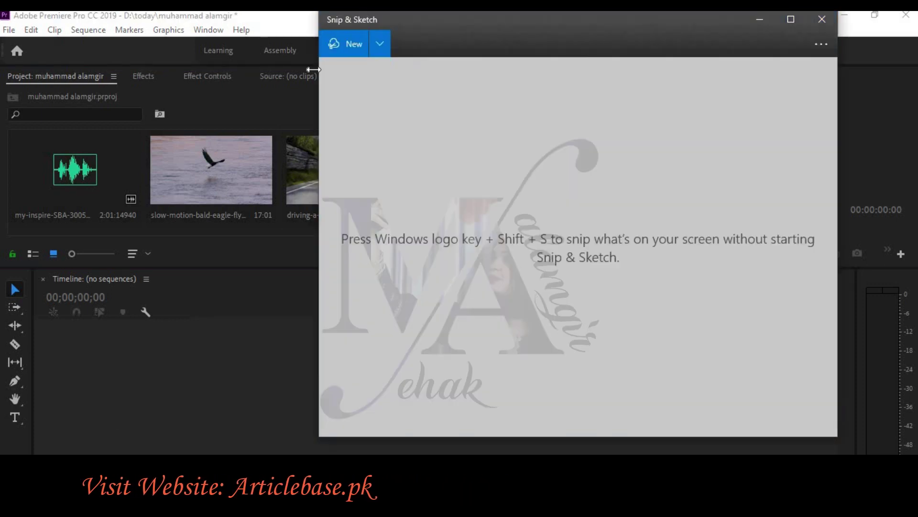
{"action": "left_click", "coordinate": [331, 47]}
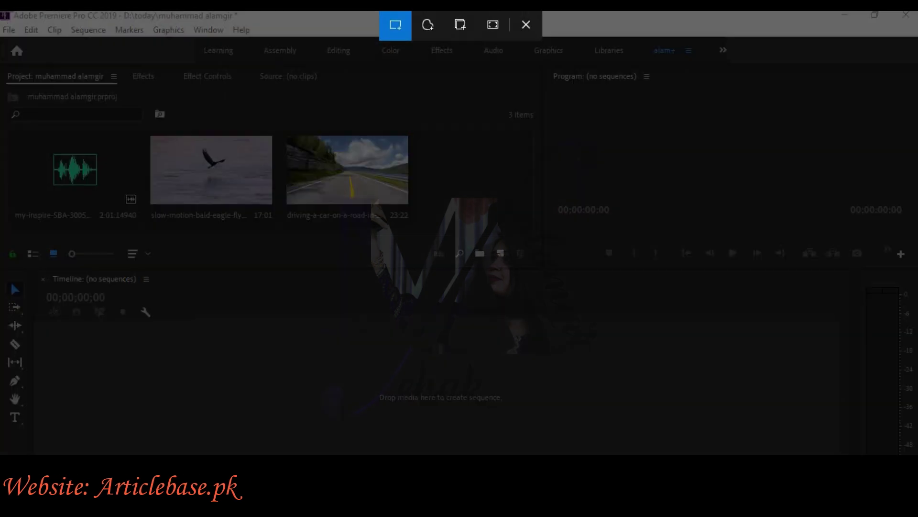
{"action": "left_click_drag", "start_coordinate": [5, 11], "coordinate": [909, 454]}
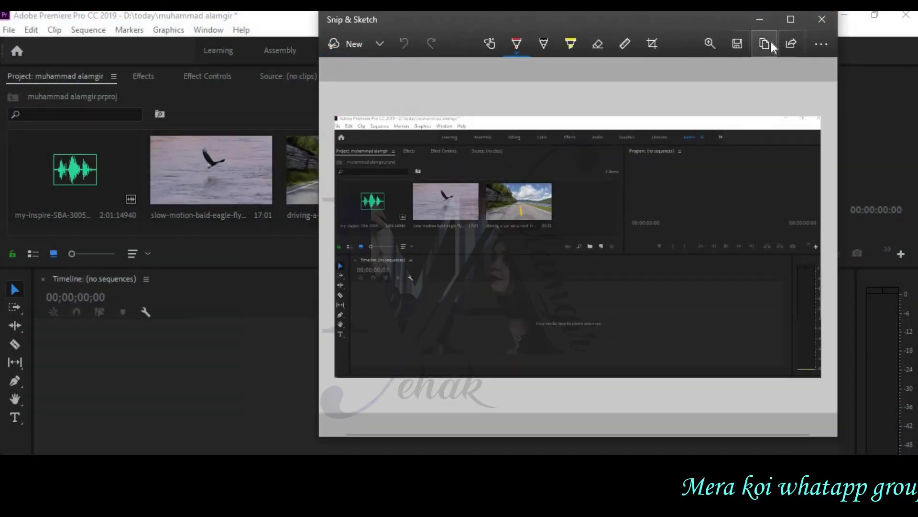
{"action": "left_click", "coordinate": [771, 42]}
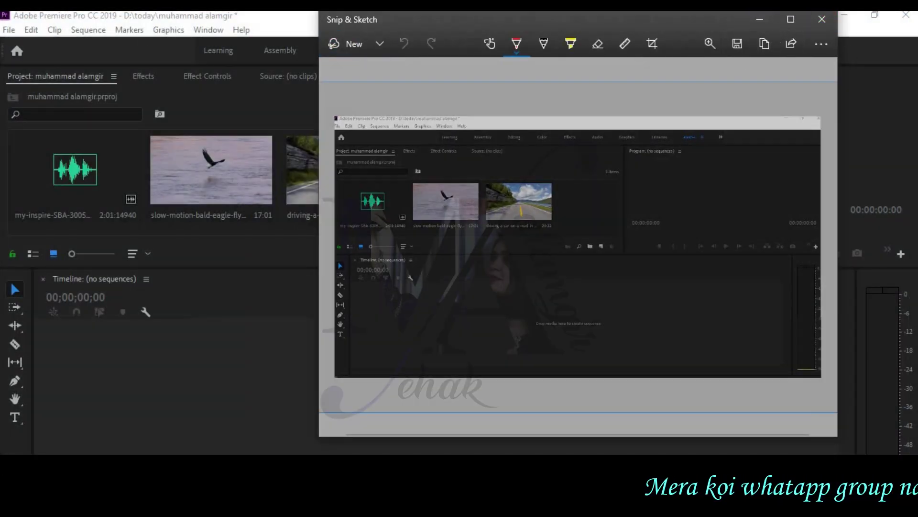
- Switch to Word and paste the screenshot on the empty line under the "Import video clips" heading
{"action": "left_click", "coordinate": [310, 420]}
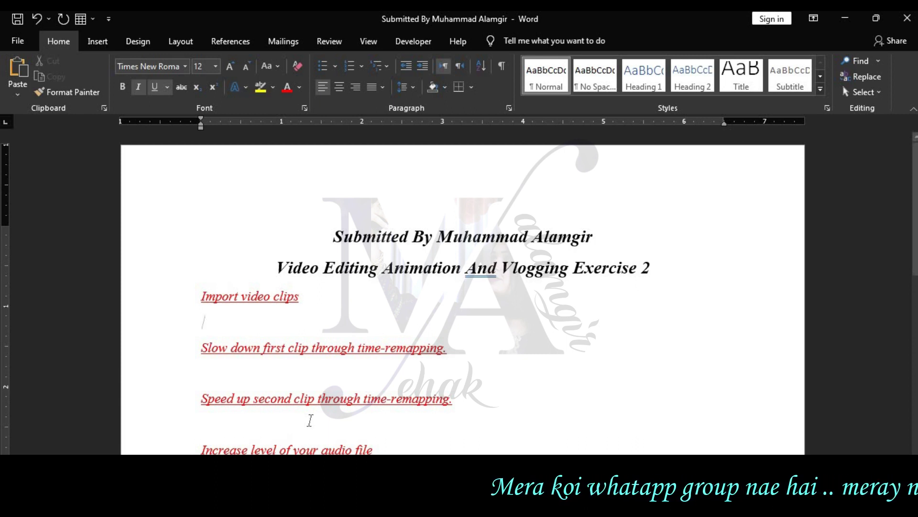
{"action": "key", "text": "ctrl+v"}
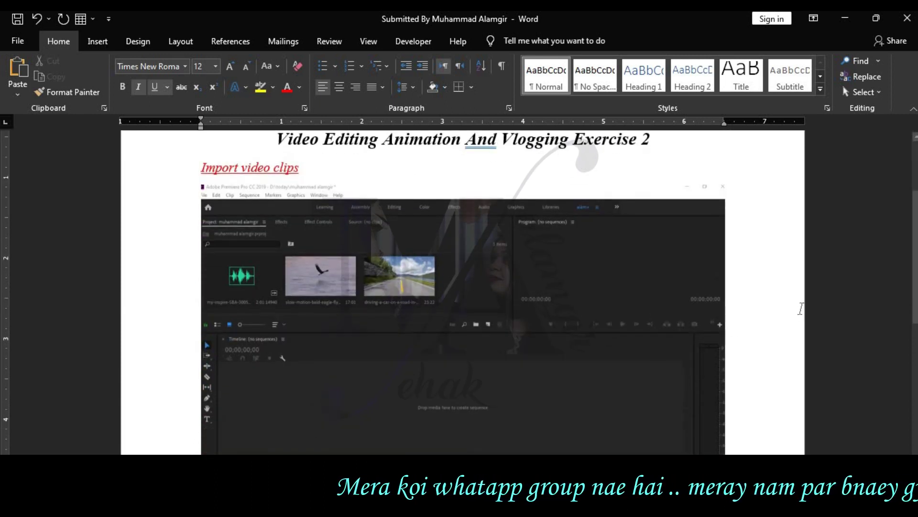
{"action": "scroll", "coordinate": [644, 312], "scroll_direction": "down", "scroll_amount": 5}
{"action": "scroll", "coordinate": [800, 308], "scroll_direction": "down", "scroll_amount": 1}
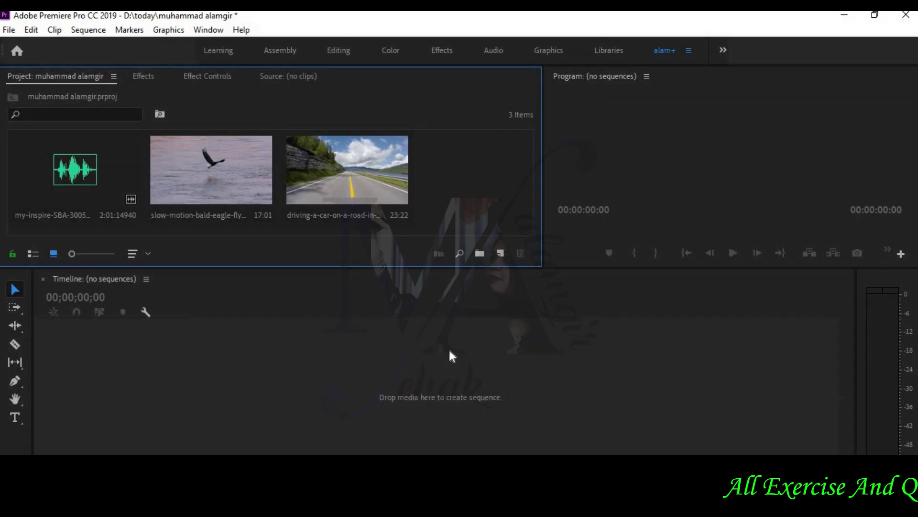
- Switch to Premiere Pro and create a sequence from the slow-motion bald eagle clip
{"action": "left_click_drag", "start_coordinate": [217, 168], "coordinate": [710, 390]}
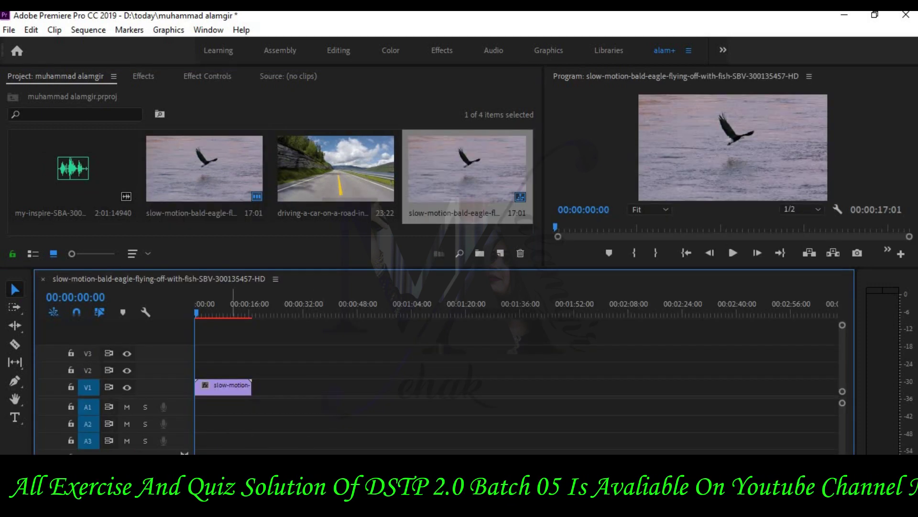
{"action": "left_click_drag", "start_coordinate": [834, 468], "coordinate": [307, 468]}
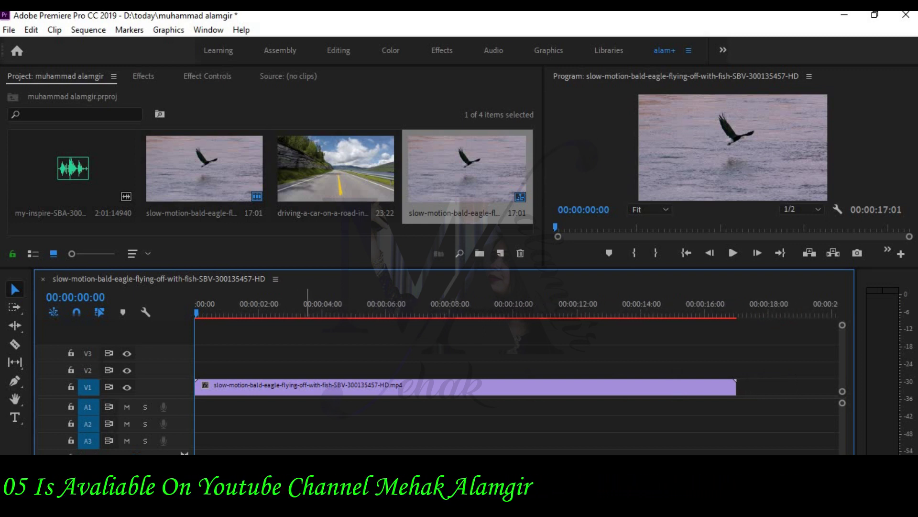
- Set the eagle clip's speed to 68% with Optical Flow time interpolation
{"action": "right_click", "coordinate": [367, 397]}
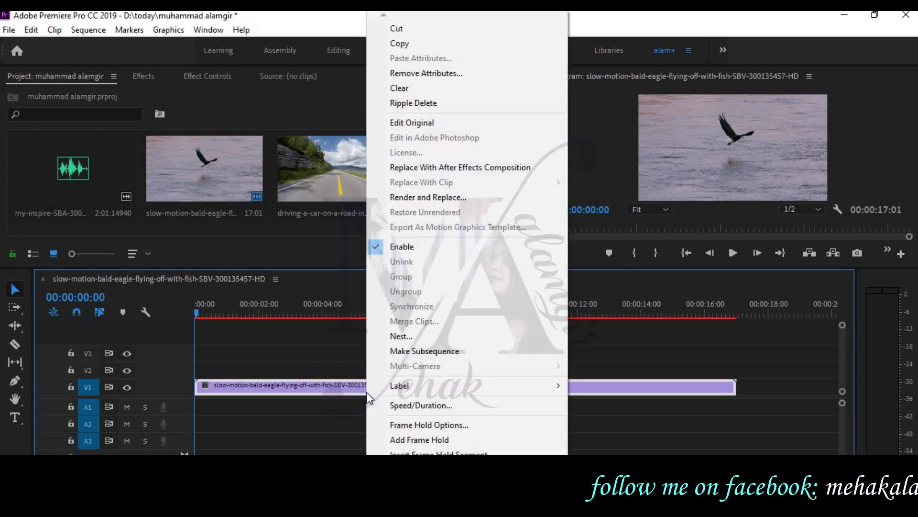
{"action": "left_click", "coordinate": [503, 405]}
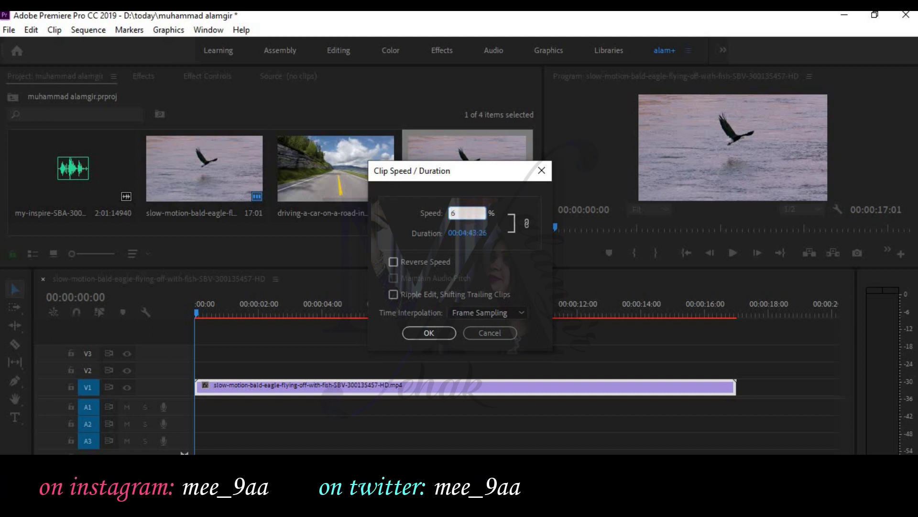
{"action": "left_click", "coordinate": [498, 356]}
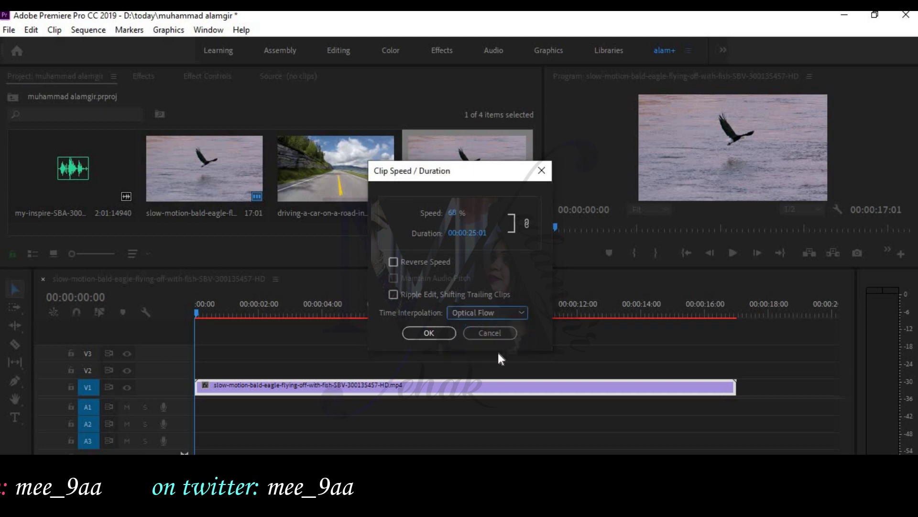
{"action": "left_click", "coordinate": [409, 334]}
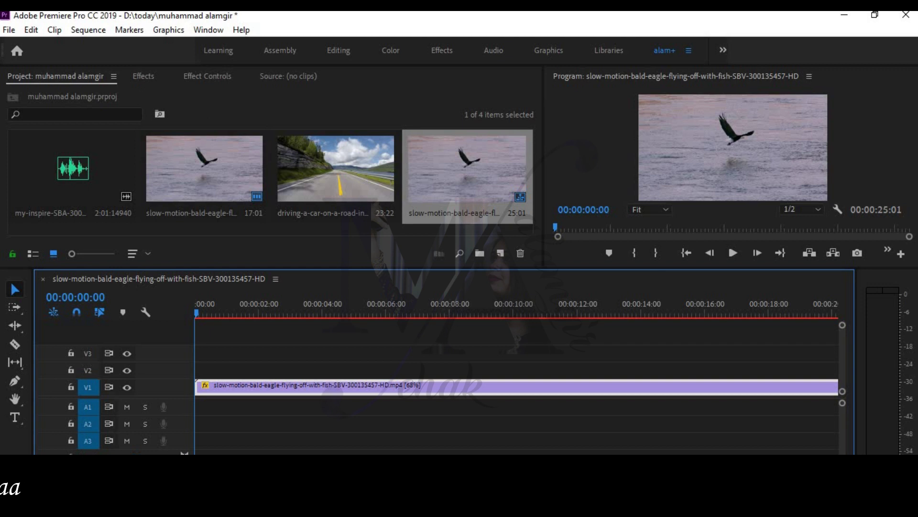
- Play the first seconds of the slowed eagle clip to check its speed
{"action": "key", "text": "minus"}
{"action": "key", "text": "minus"}
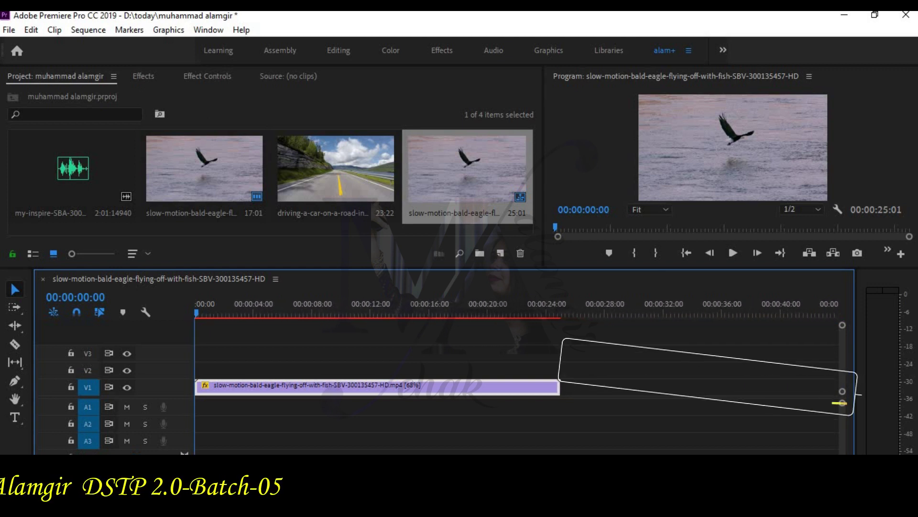
{"action": "left_click", "coordinate": [736, 260]}
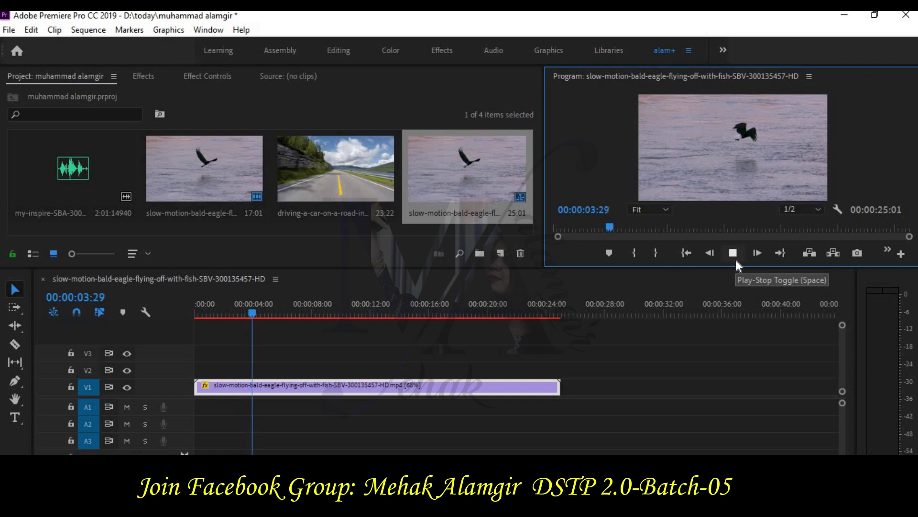
{"action": "left_click", "coordinate": [734, 259]}
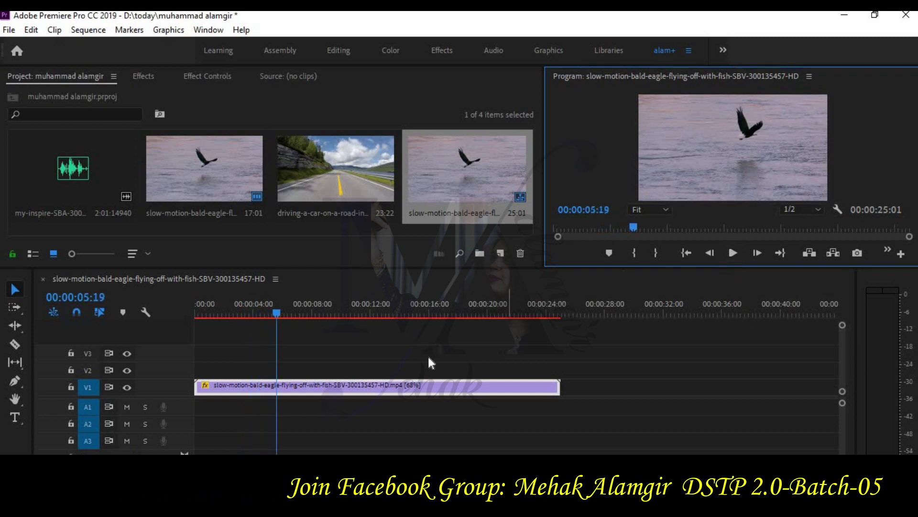
- Set the eagle clip's speed to 168%
{"action": "right_click", "coordinate": [418, 384]}
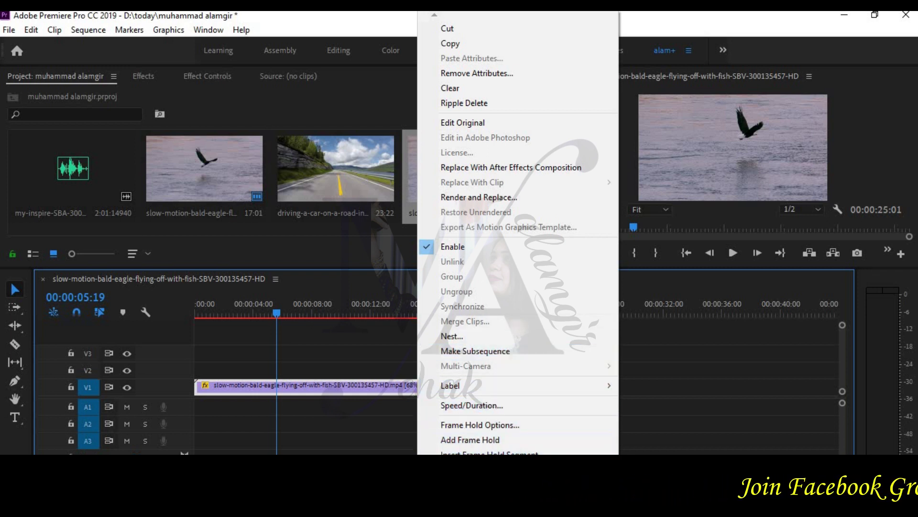
{"action": "key", "text": "Return"}
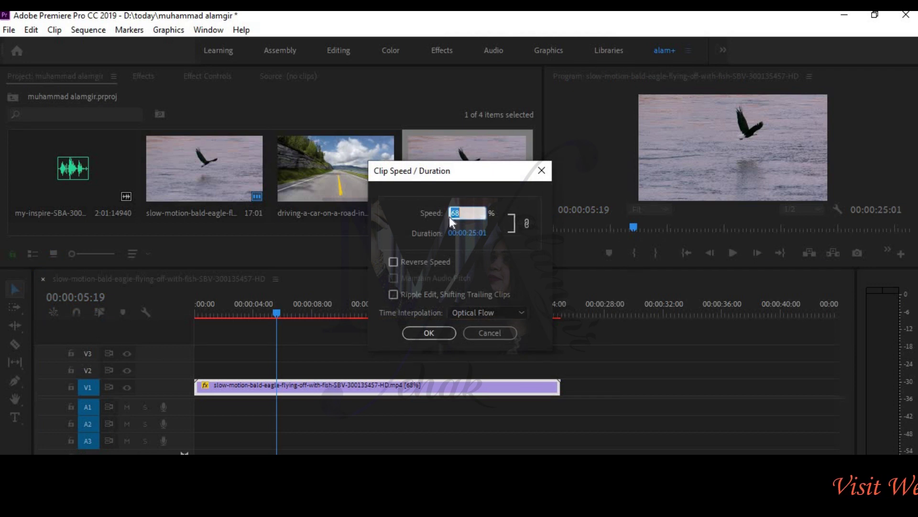
{"action": "left_click", "coordinate": [453, 217]}
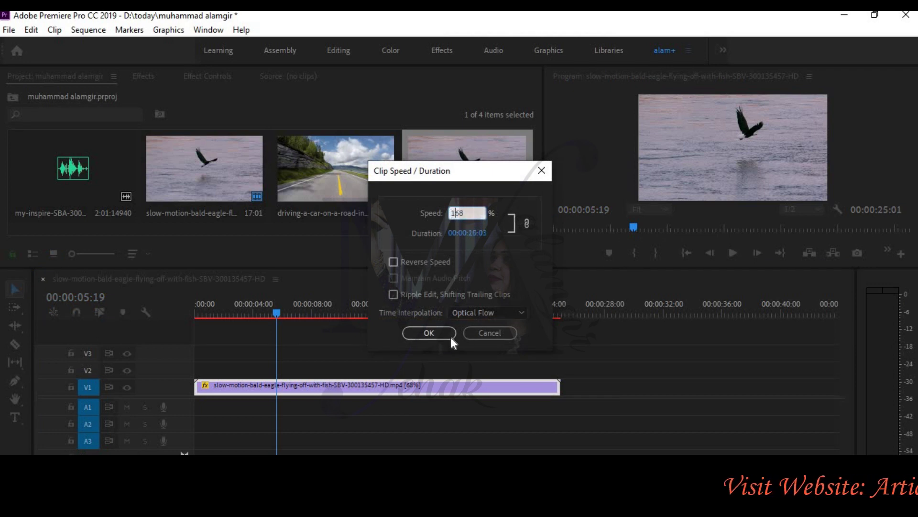
{"action": "left_click", "coordinate": [444, 331]}
- Play the eagle clip from its start to check the new speed, and park the playhead at 00:00:03:14
{"action": "left_click_drag", "start_coordinate": [277, 314], "coordinate": [197, 314]}
{"action": "left_click", "coordinate": [738, 259]}
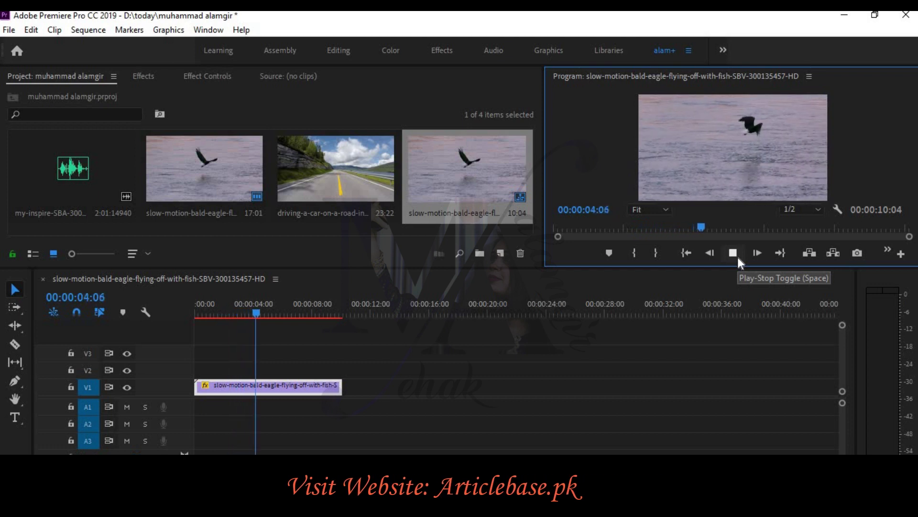
{"action": "left_click", "coordinate": [738, 257]}
{"action": "left_click_drag", "start_coordinate": [288, 310], "coordinate": [246, 311]}
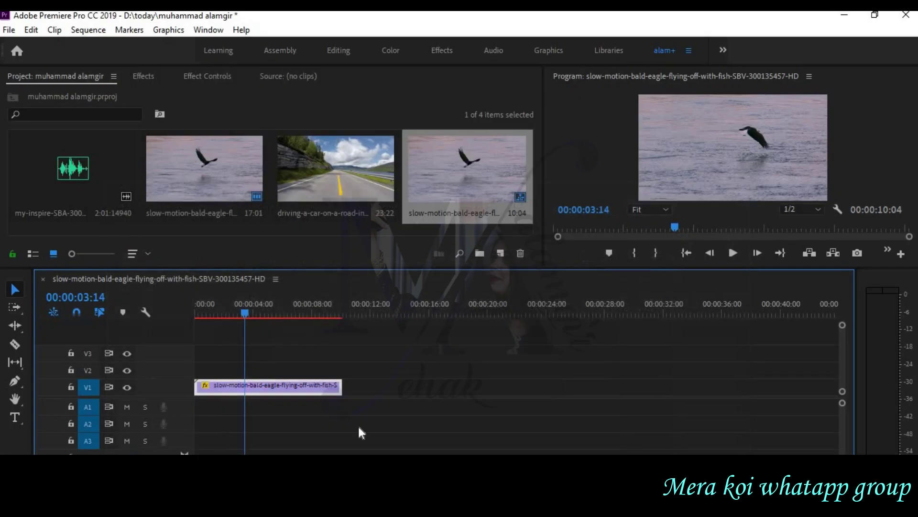
- Enlarge the V1 track until the eagle clip's thumbnail shows, and adjust the timeline panel's height
{"action": "mouse_move", "coordinate": [840, 390]}
{"action": "left_mouse_down"}
{"action": "mouse_move", "coordinate": [838, 365]}
{"action": "mouse_move", "coordinate": [836, 401]}
{"action": "left_mouse_up"}
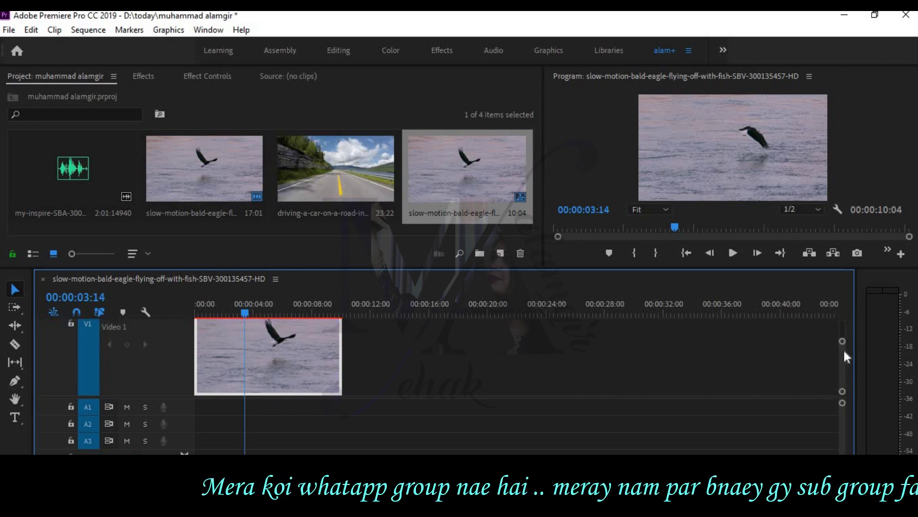
{"action": "scroll", "coordinate": [843, 346], "scroll_direction": "up", "scroll_amount": 2}
{"action": "scroll", "coordinate": [843, 349], "scroll_direction": "down", "scroll_amount": 2}
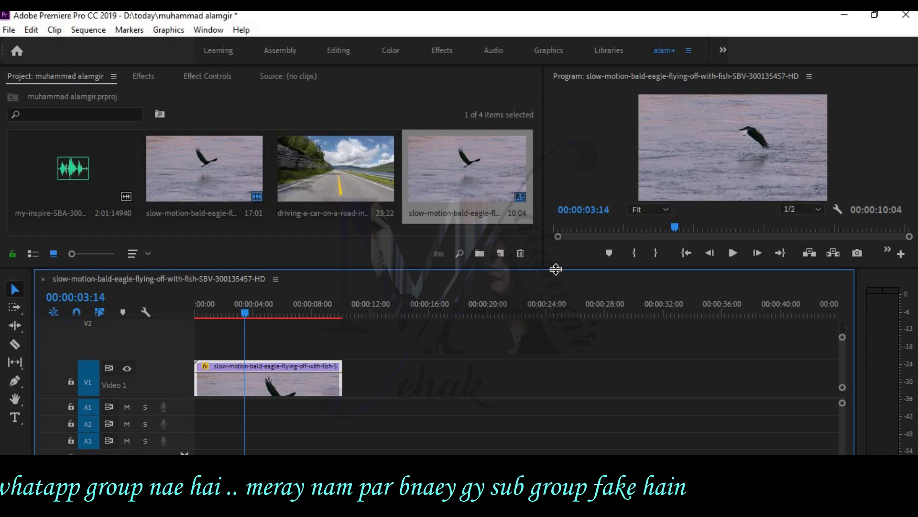
{"action": "left_click_drag", "start_coordinate": [555, 266], "coordinate": [574, 213]}
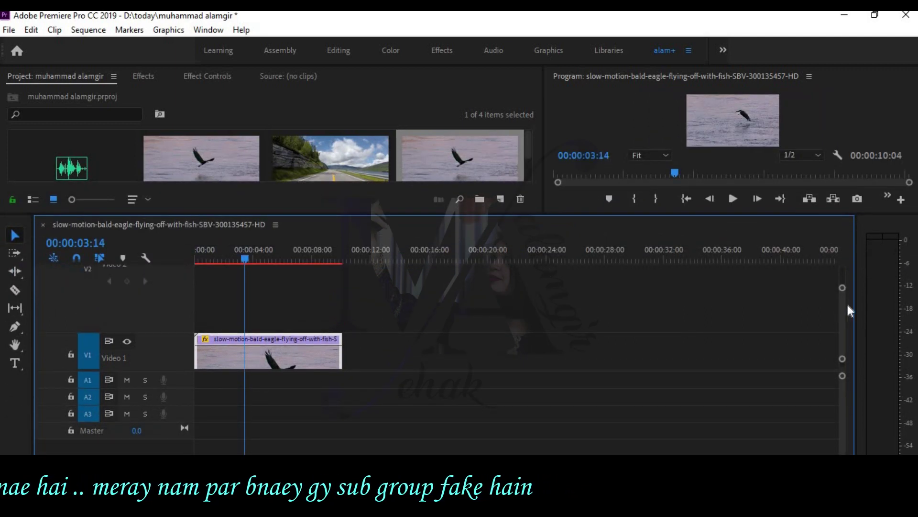
{"action": "left_click_drag", "start_coordinate": [843, 289], "coordinate": [839, 290]}
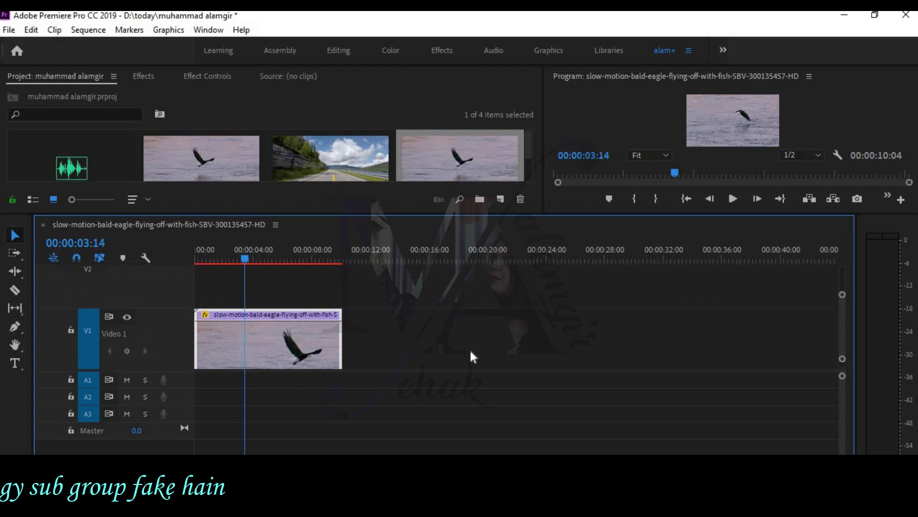
{"action": "left_click_drag", "start_coordinate": [618, 223], "coordinate": [621, 283]}
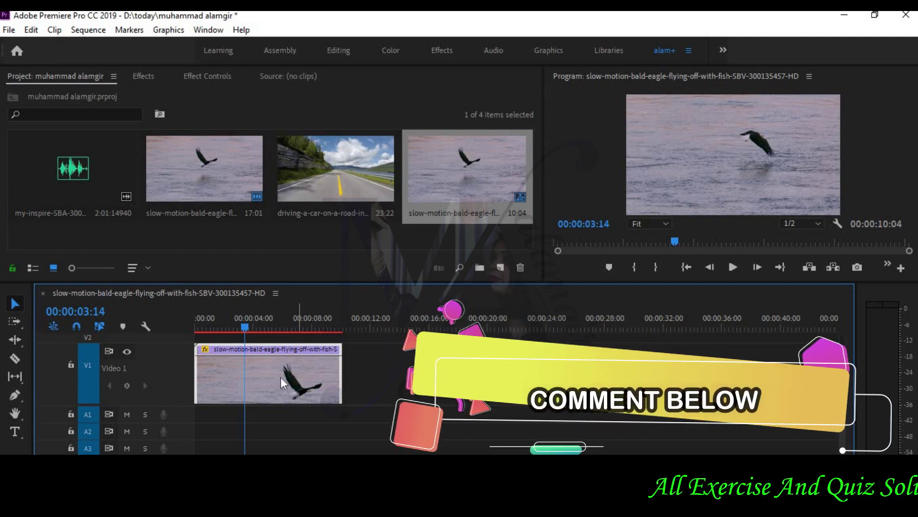
- Show the Time Remapping Speed line on the eagle clip
{"action": "left_click", "coordinate": [207, 348]}
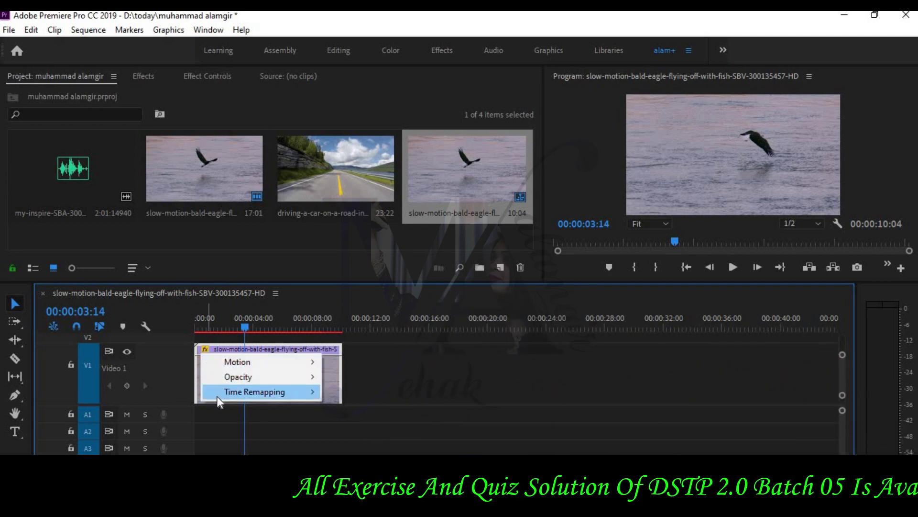
{"action": "mouse_move", "coordinate": [237, 397]}
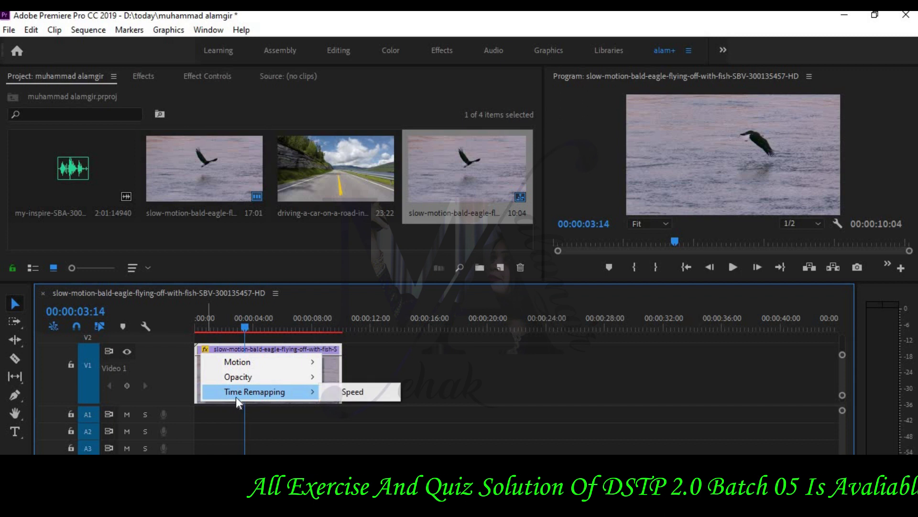
{"action": "left_click", "coordinate": [345, 392]}
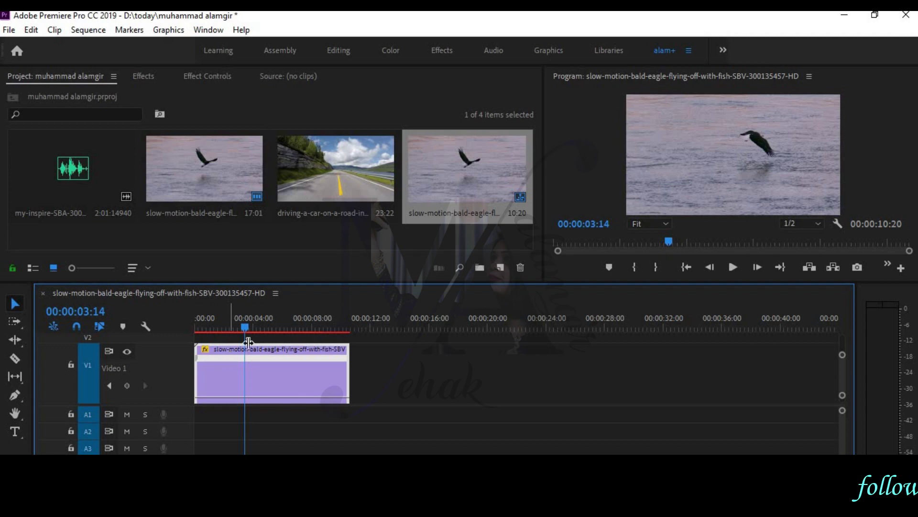
- Place the playhead at 00:00:01:23 in the eagle clip and enlarge the timeline scale around it
{"action": "left_click_drag", "start_coordinate": [243, 324], "coordinate": [221, 326]}
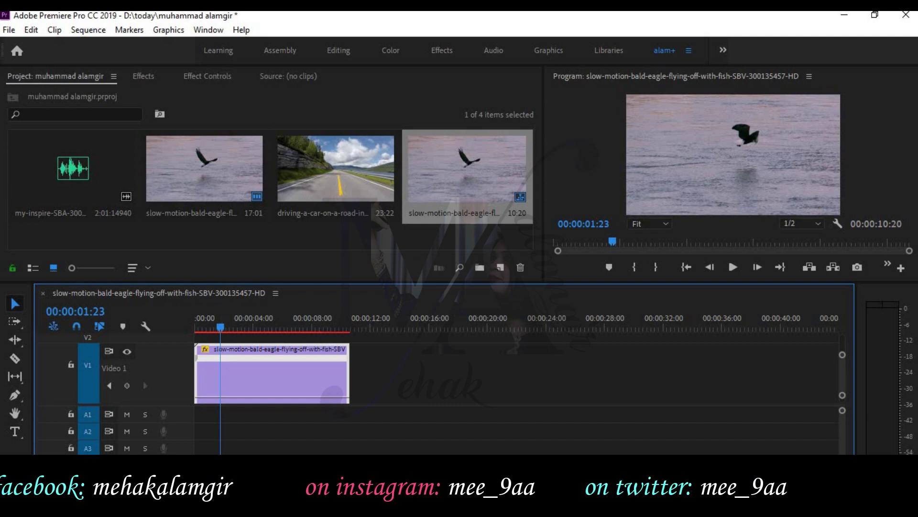
{"action": "key", "text": "="}
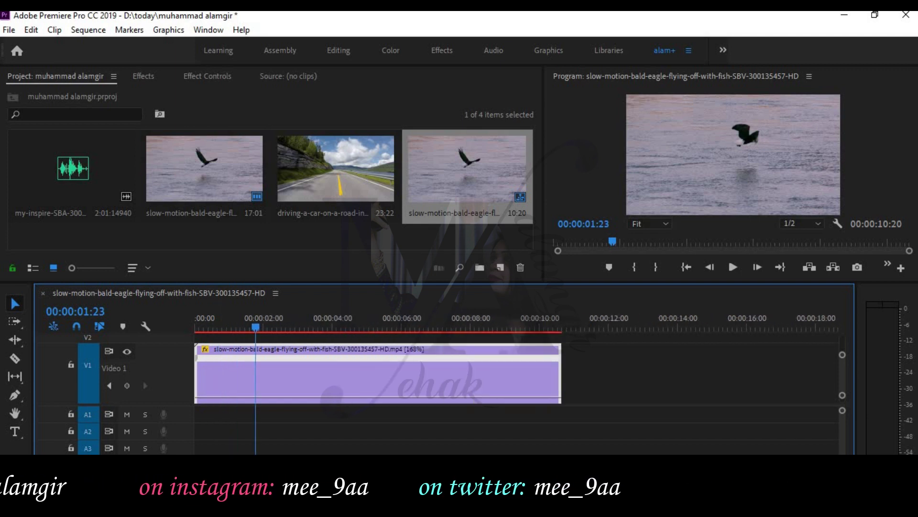
{"action": "key", "text": "="}
{"action": "key", "text": "="}
{"action": "key", "text": "-"}
{"action": "left_click_drag", "start_coordinate": [209, 458], "coordinate": [210, 455]}
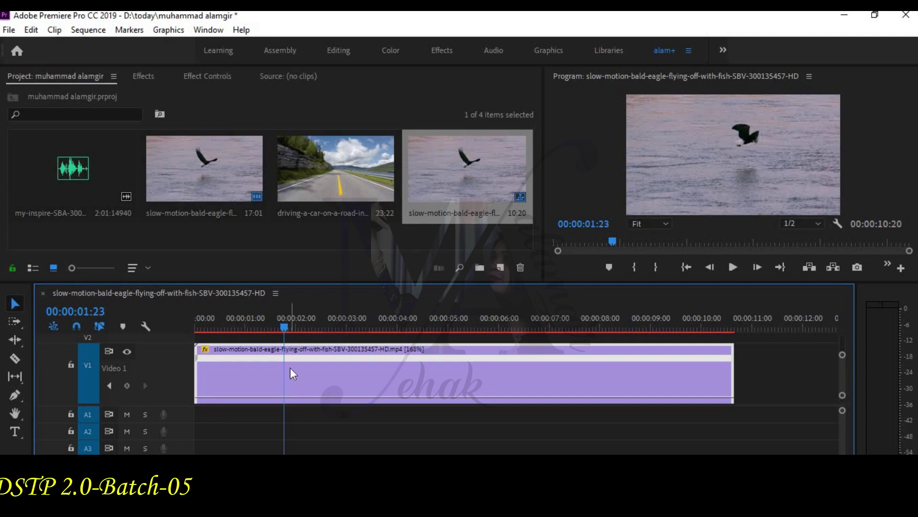
- Put the playhead at 00:00:01:22 and raise the eagle clip's Time Remapping speed line until the clip lasts 00:00:05:06
{"action": "left_click_drag", "start_coordinate": [285, 329], "coordinate": [283, 328]}
{"action": "left_click", "coordinate": [206, 350]}
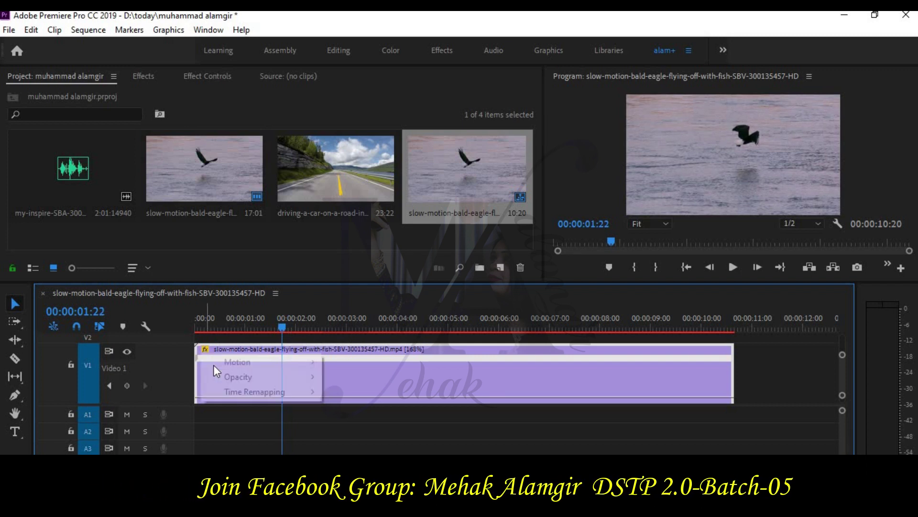
{"action": "mouse_move", "coordinate": [229, 391]}
{"action": "left_click", "coordinate": [364, 391]}
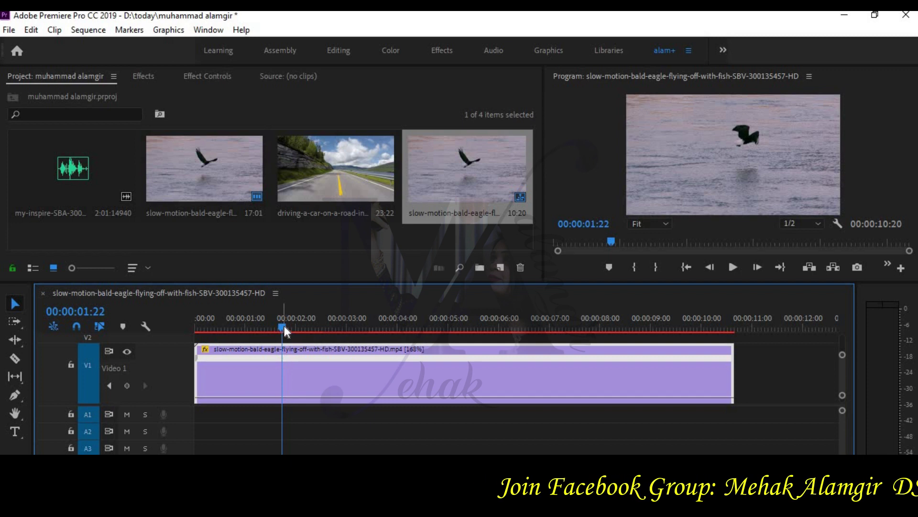
{"action": "left_click_drag", "start_coordinate": [293, 399], "coordinate": [293, 368]}
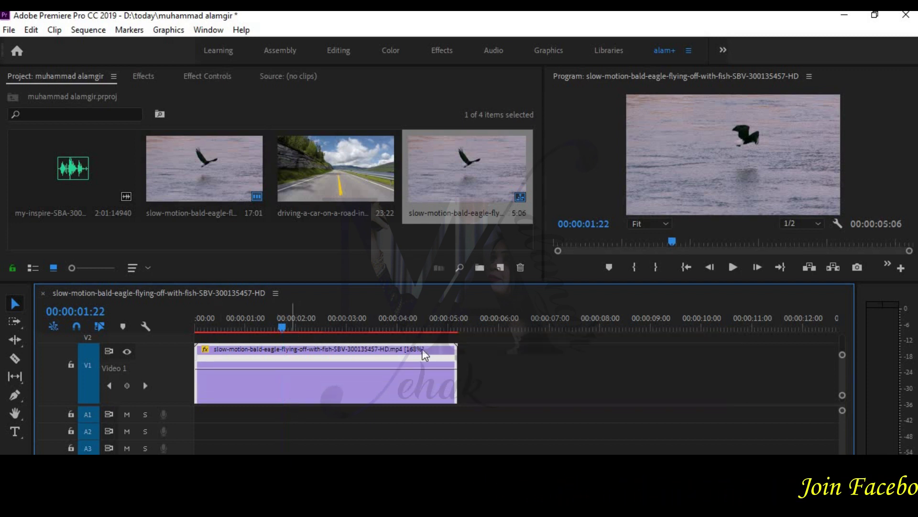
- Slow the eagle clip between new speed keyframes at about 00:00:02:11 and 00:00:03:22, and play the result from near the start
{"action": "left_click_drag", "start_coordinate": [284, 326], "coordinate": [316, 357]}
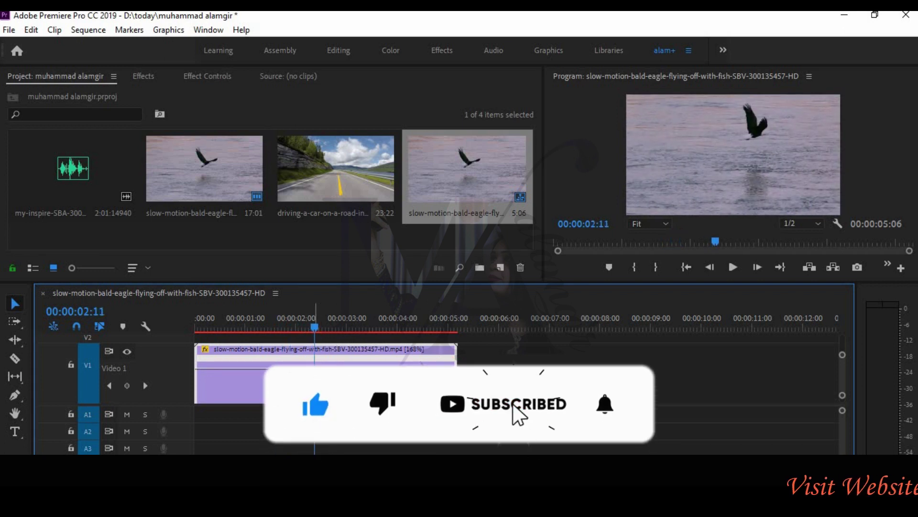
{"action": "left_click_drag", "start_coordinate": [325, 333], "coordinate": [385, 341]}
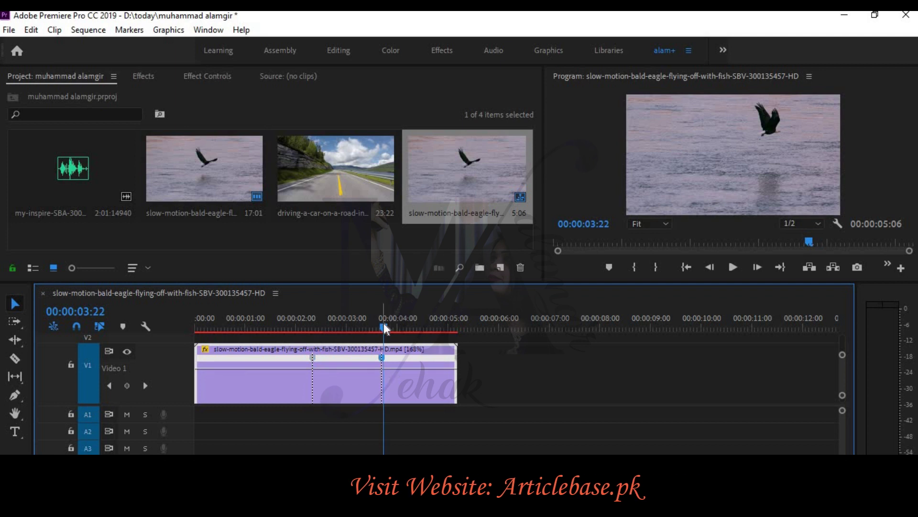
{"action": "mouse_move", "coordinate": [384, 329]}
{"action": "left_mouse_down"}
{"action": "mouse_move", "coordinate": [312, 329]}
{"action": "mouse_move", "coordinate": [372, 328]}
{"action": "left_mouse_up"}
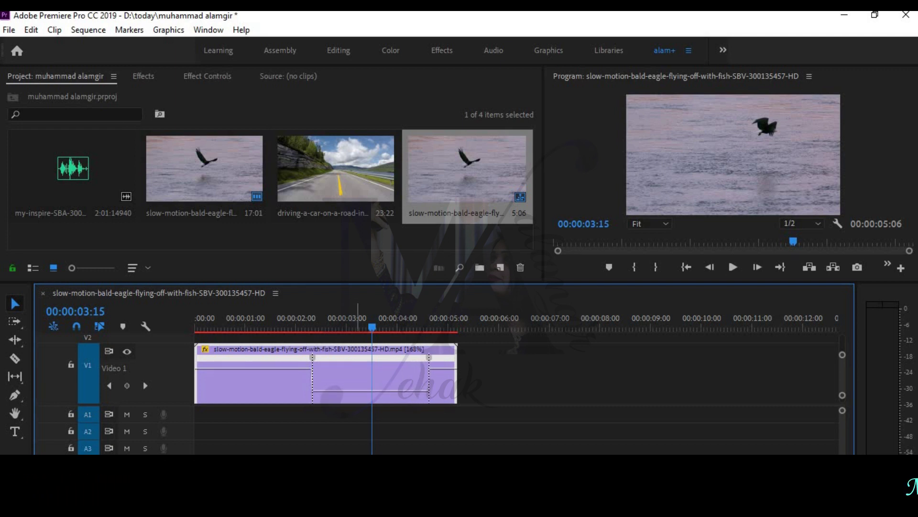
{"action": "left_click_drag", "start_coordinate": [348, 423], "coordinate": [348, 421]}
{"action": "left_click_drag", "start_coordinate": [373, 335], "coordinate": [227, 341]}
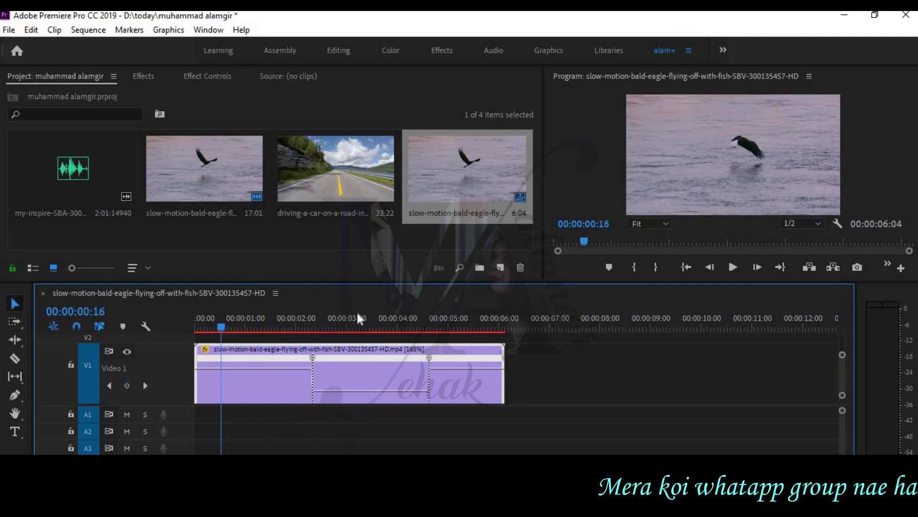
{"action": "left_click", "coordinate": [733, 267]}
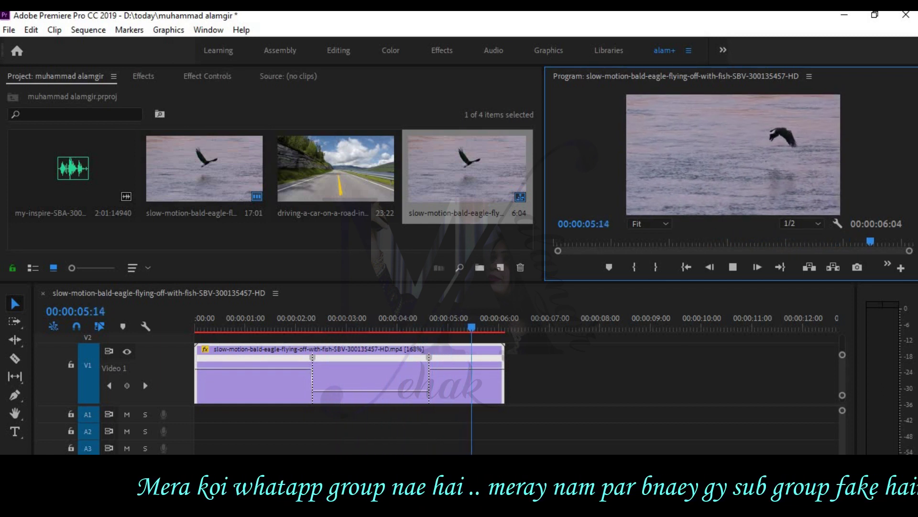
- Slow the eagle clip between new speed keyframes at about 00:00:00:14 and 00:00:01:25, and play it from the start
{"action": "left_click_drag", "start_coordinate": [506, 327], "coordinate": [216, 368]}
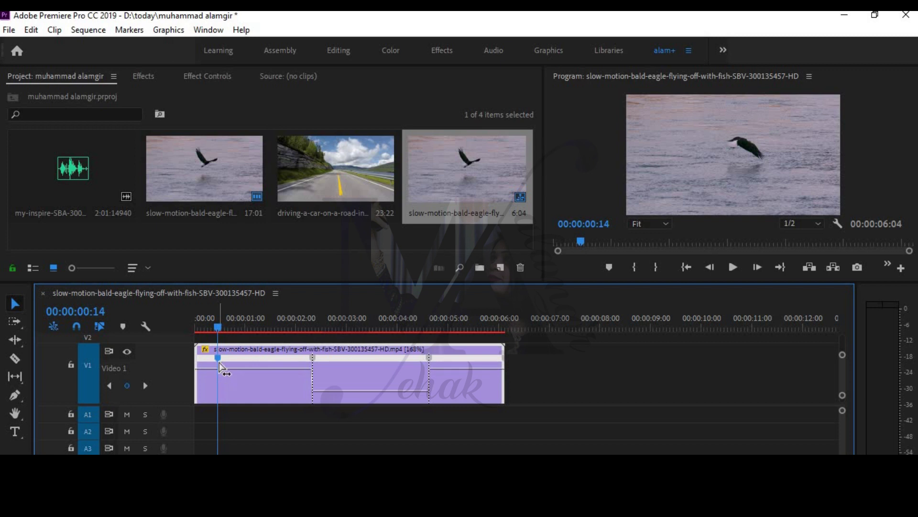
{"action": "left_click_drag", "start_coordinate": [217, 324], "coordinate": [289, 339]}
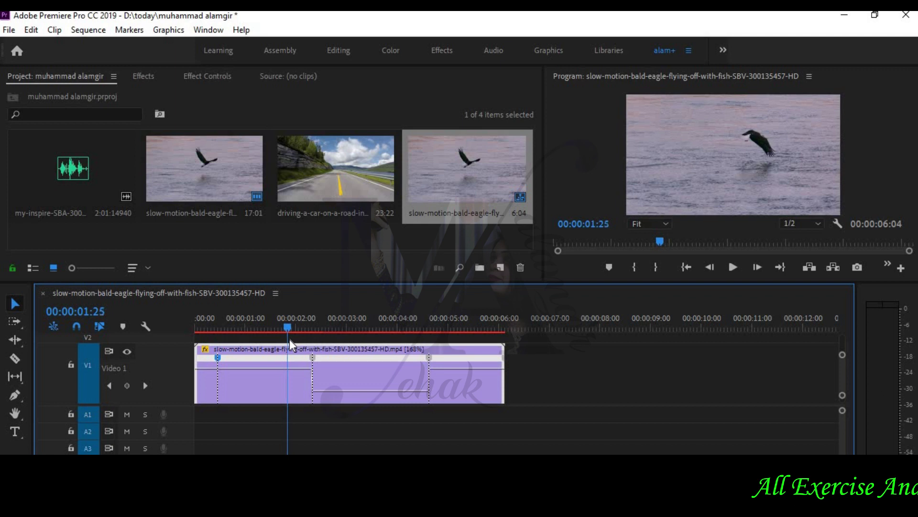
{"action": "left_click", "coordinate": [286, 369], "text": "ctrl"}
{"action": "left_click_drag", "start_coordinate": [270, 368], "coordinate": [270, 391]}
{"action": "left_click_drag", "start_coordinate": [287, 331], "coordinate": [191, 330]}
{"action": "left_click", "coordinate": [732, 268]}
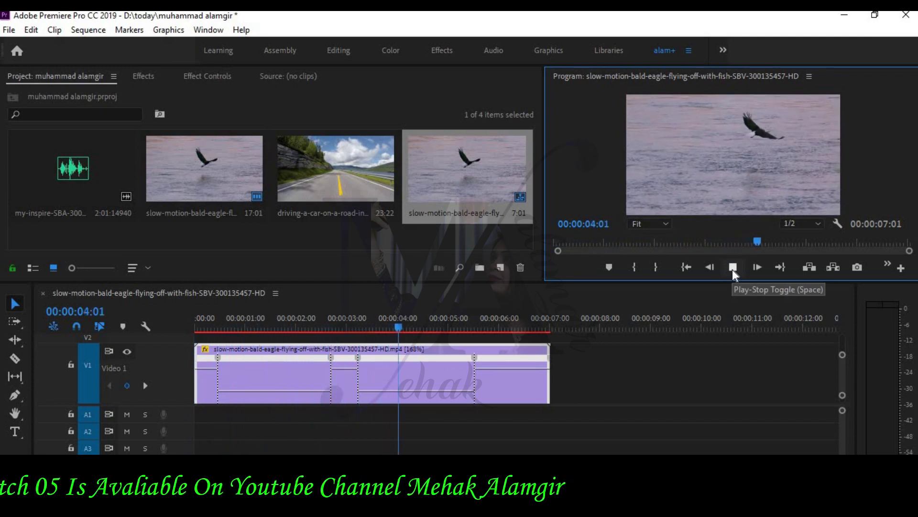
{"action": "left_click", "coordinate": [732, 267]}
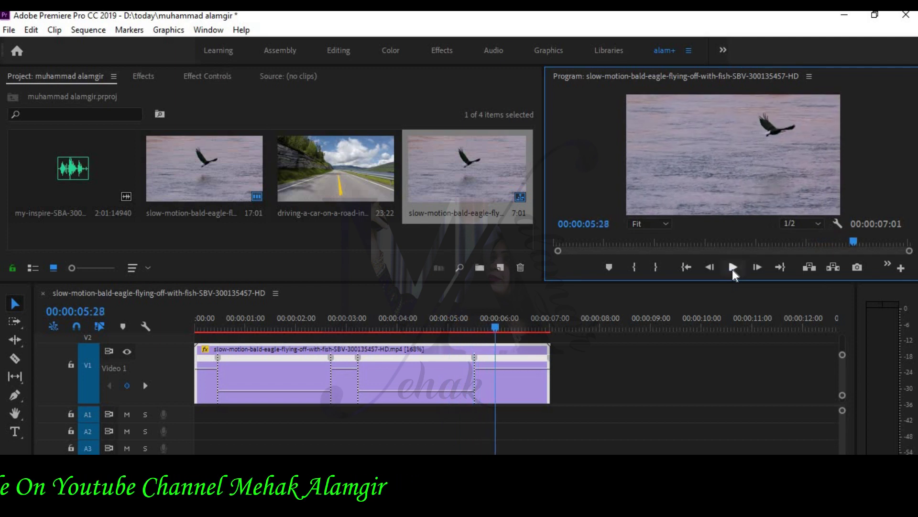
- Adjust the speed levels of the eagle clip's keyframed segments until it lasts 00:00:06:18, and play it from near the start
{"action": "left_click", "coordinate": [484, 371]}
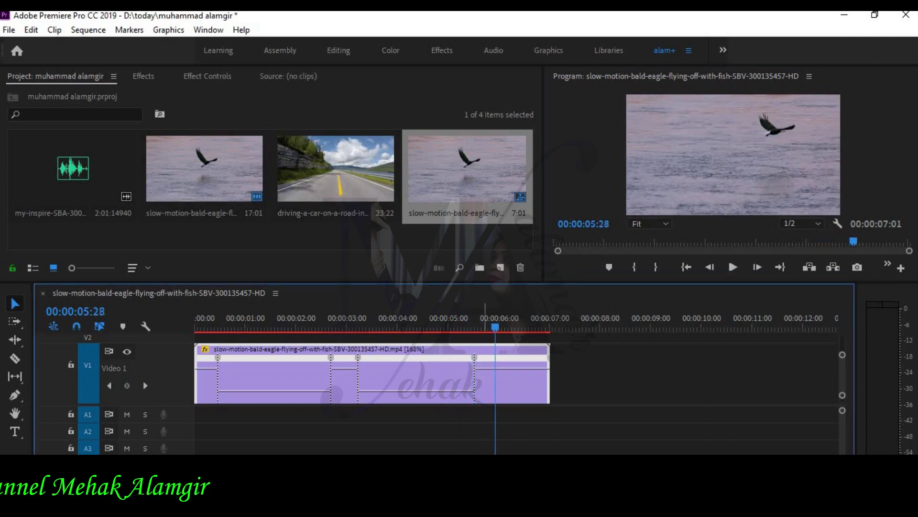
{"action": "left_click_drag", "start_coordinate": [485, 362], "coordinate": [485, 360]}
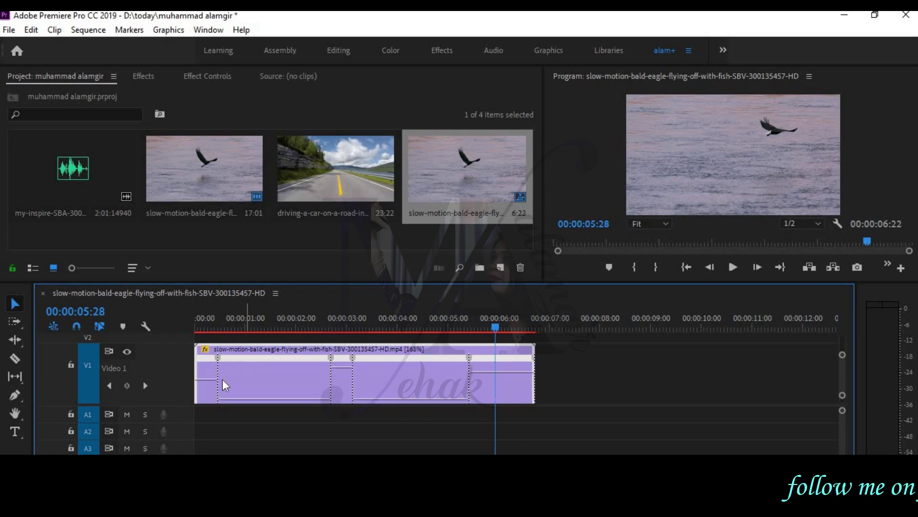
{"action": "left_click_drag", "start_coordinate": [202, 377], "coordinate": [203, 373]}
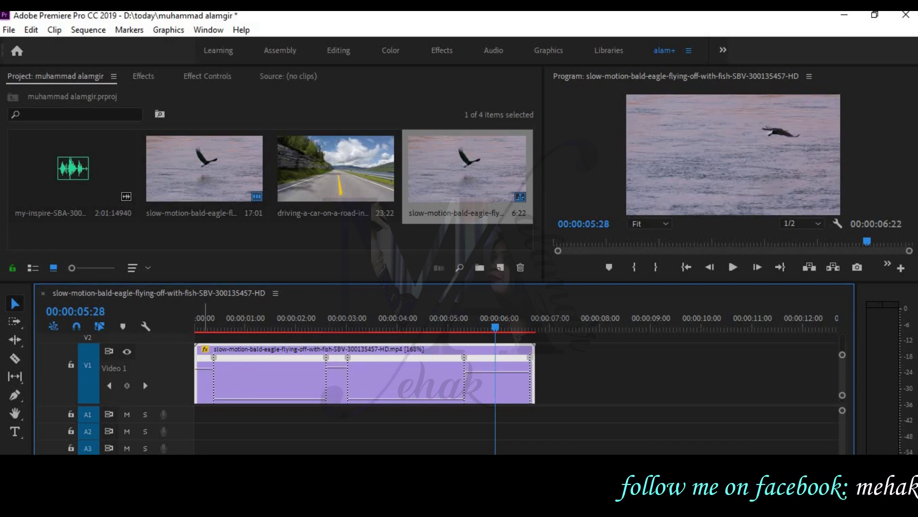
{"action": "left_click_drag", "start_coordinate": [530, 375], "coordinate": [530, 365]}
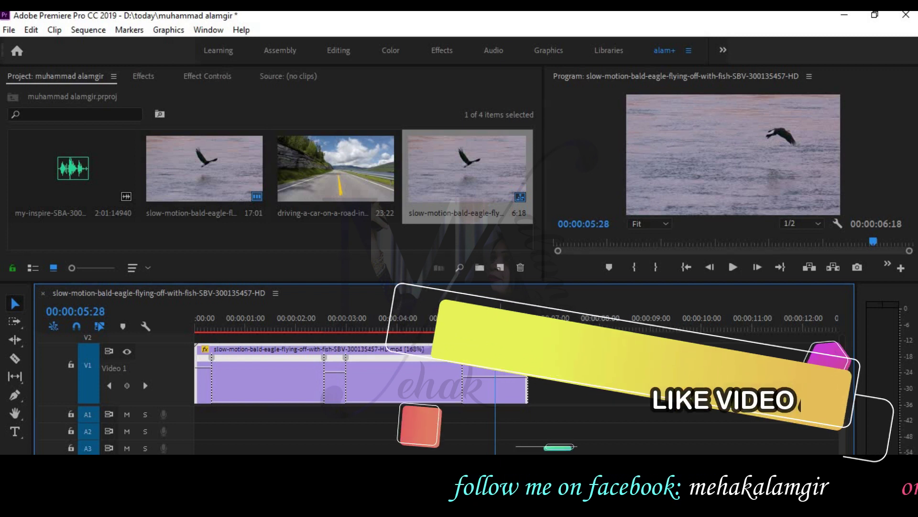
{"action": "left_click_drag", "start_coordinate": [497, 330], "coordinate": [203, 389]}
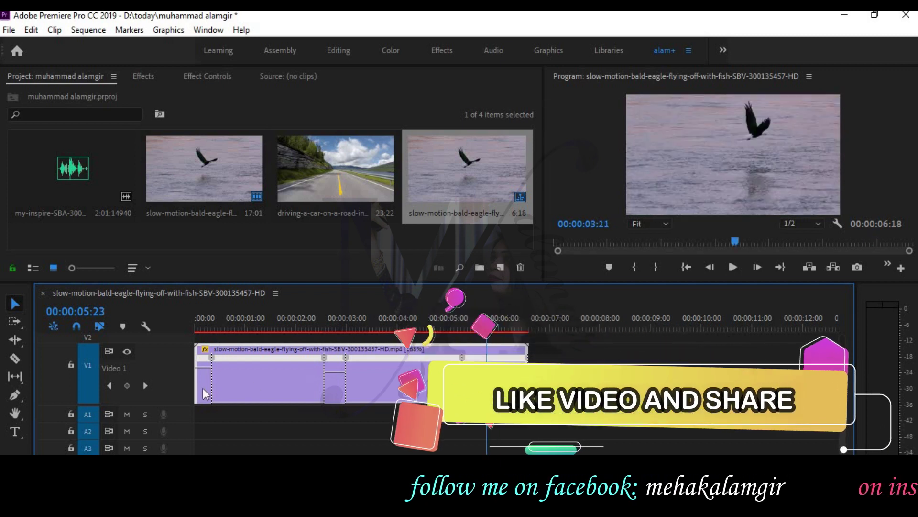
{"action": "left_click", "coordinate": [735, 270]}
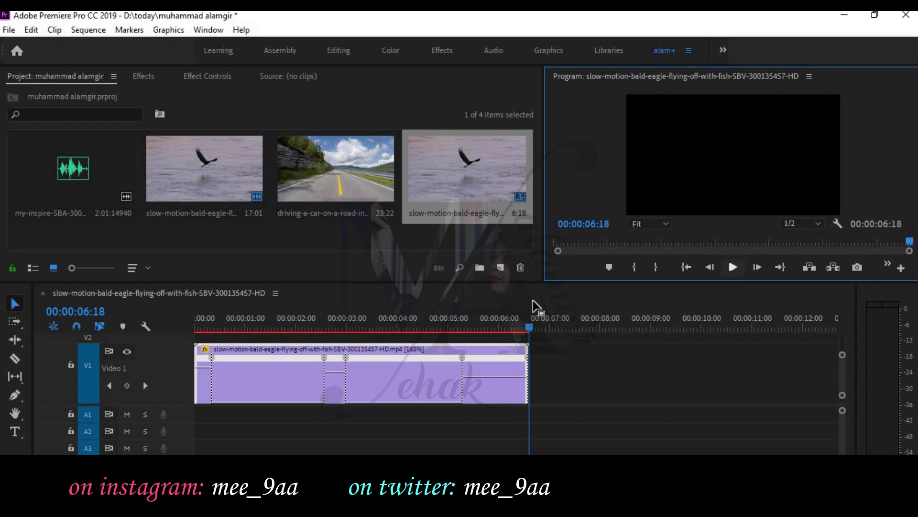
- Put the playhead at 00:00:05:03 and speed up the eagle clip's two slowed segments until the clip lasts 00:00:05:19
{"action": "left_click_drag", "start_coordinate": [532, 334], "coordinate": [457, 337]}
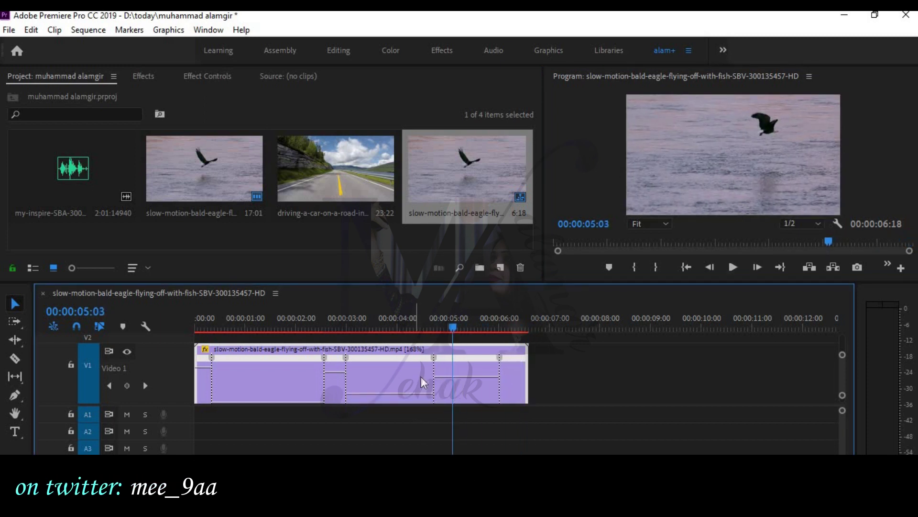
{"action": "key", "text": "ctrl+z"}
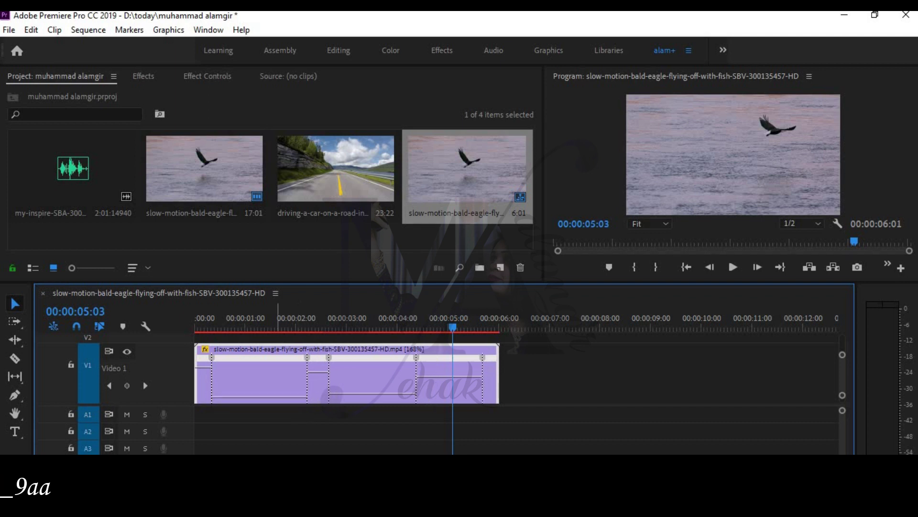
{"action": "key", "text": "ctrl+z"}
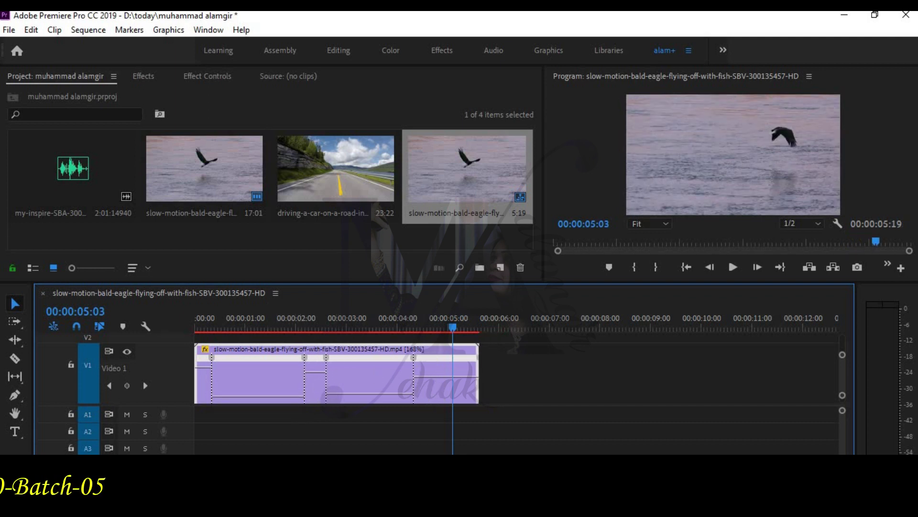
- Capture the whole Premiere Pro window with Snip & Sketch and copy the screenshot
{"action": "left_click", "coordinate": [287, 504]}
{"action": "left_click", "coordinate": [354, 43]}
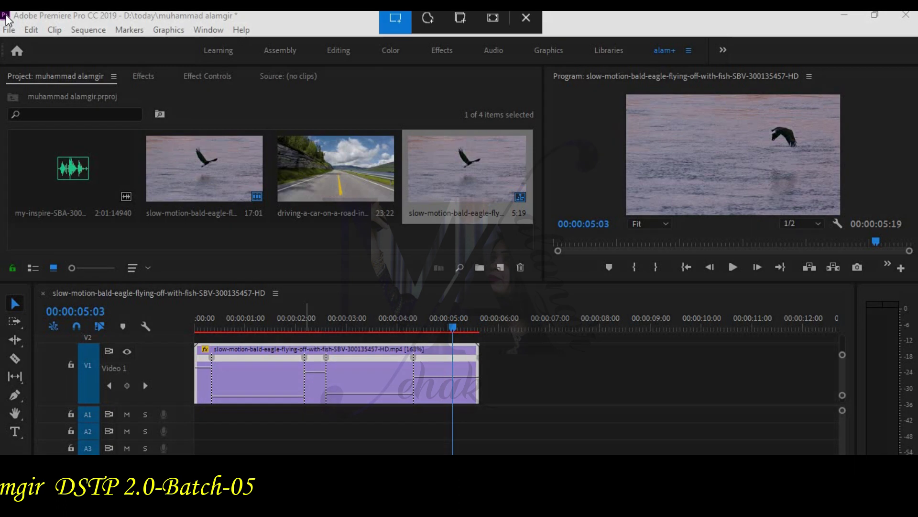
{"action": "left_click_drag", "start_coordinate": [1, 11], "coordinate": [913, 454]}
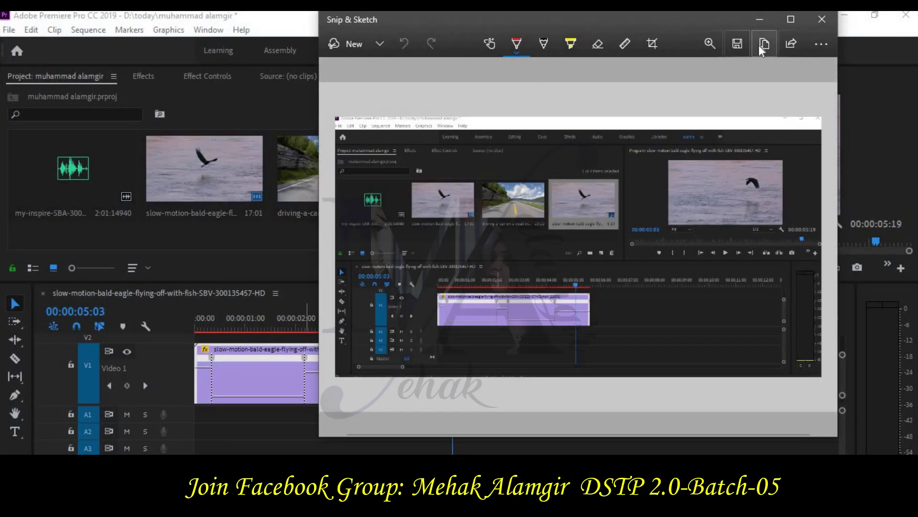
{"action": "left_click", "coordinate": [764, 44]}
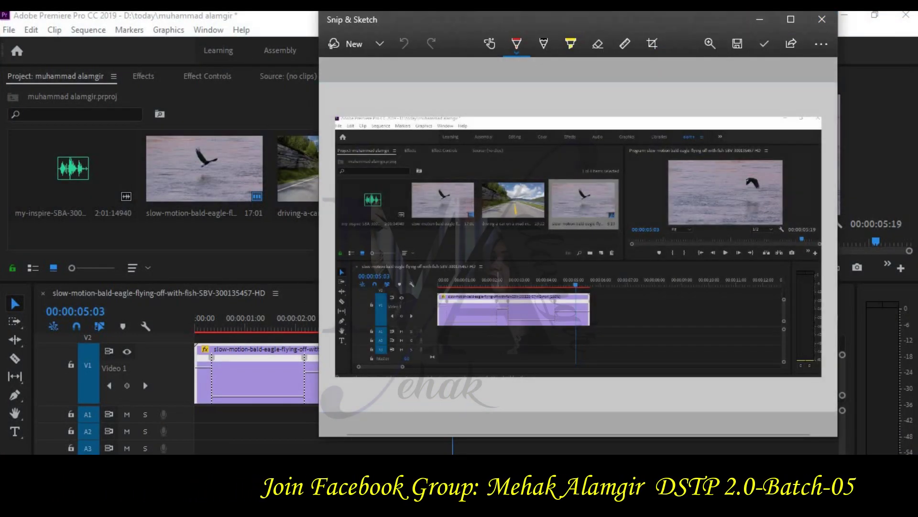
- Switch to the Word document and paste the screenshot under "Slow down first clip through time-remapping."
{"action": "left_click", "coordinate": [283, 508]}
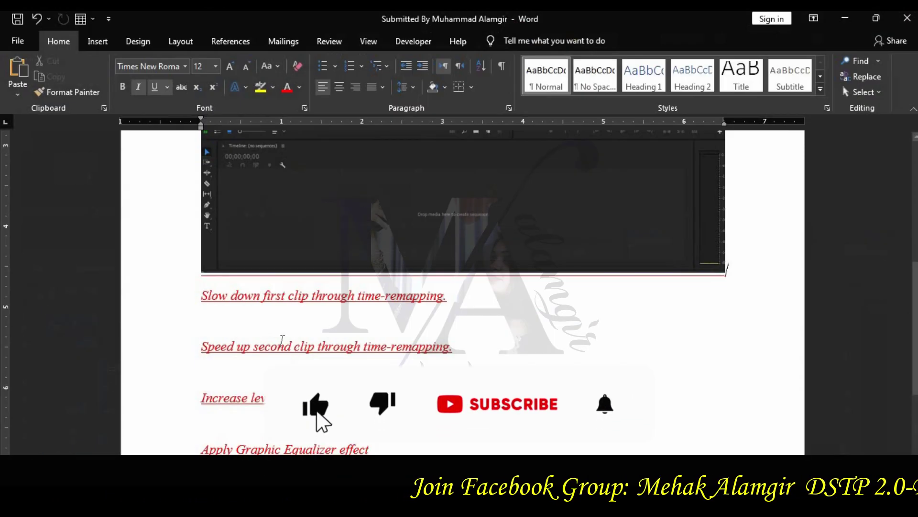
{"action": "left_click", "coordinate": [284, 321]}
{"action": "key", "text": "ctrl+v"}
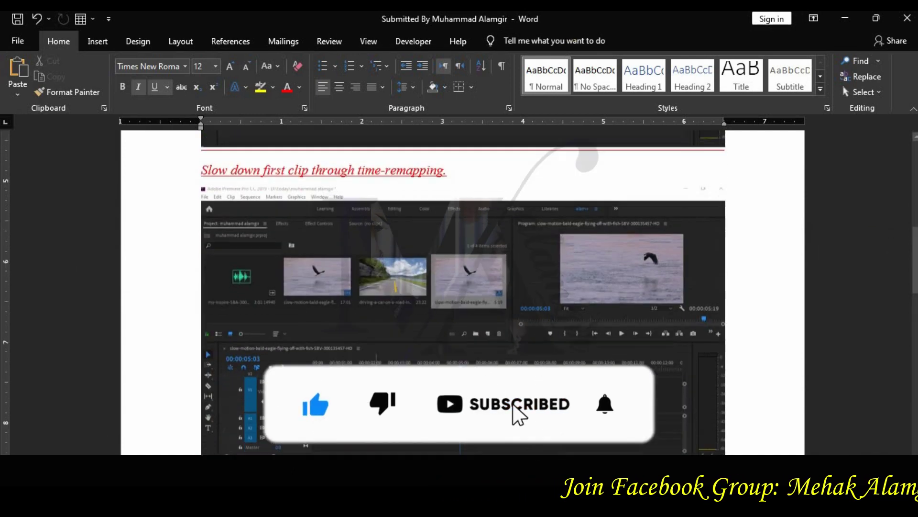
- Switch back to Premiere Pro and place the driving-a-car-on-a-road-in-norway clip on V1 at 00:00:05:24, after the eagle clip
{"action": "key", "text": "alt+Tab"}
{"action": "left_click_drag", "start_coordinate": [462, 328], "coordinate": [487, 325]}
{"action": "double_click", "coordinate": [330, 175]}
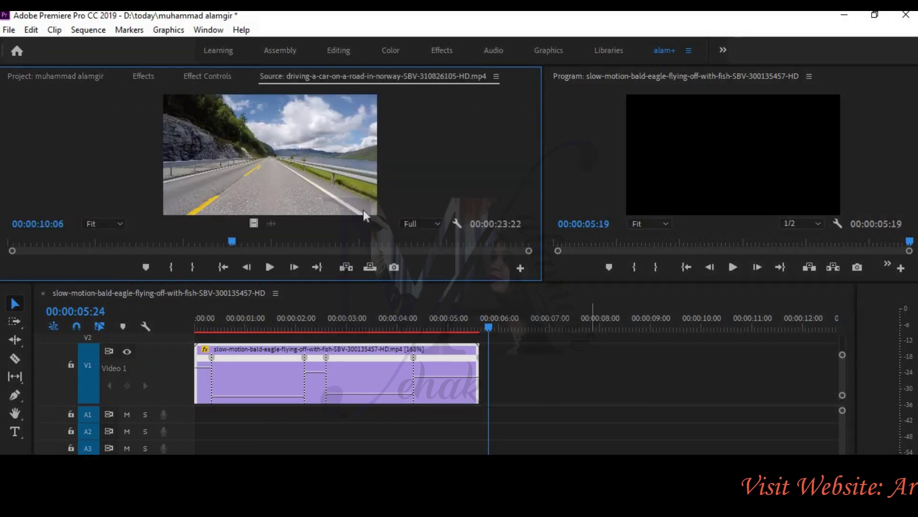
{"action": "left_click_drag", "start_coordinate": [632, 415], "coordinate": [492, 371]}
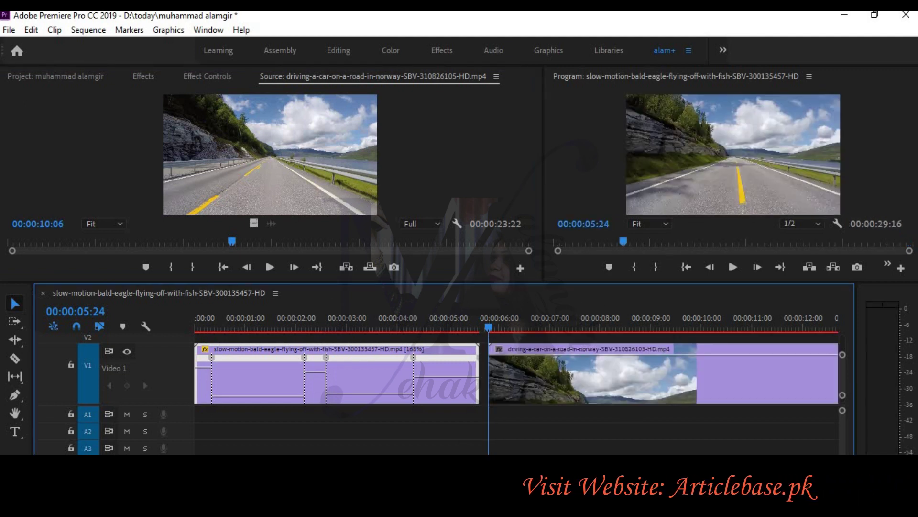
- Increase the driving clip's speed in Clip Speed / Duration so that it lasts 00:00:05:28
{"action": "key", "text": "equal"}
{"action": "key", "text": "minus"}
{"action": "key", "text": "minus"}
{"action": "key", "text": "minus"}
{"action": "key", "text": "minus"}
{"action": "key", "text": "minus"}
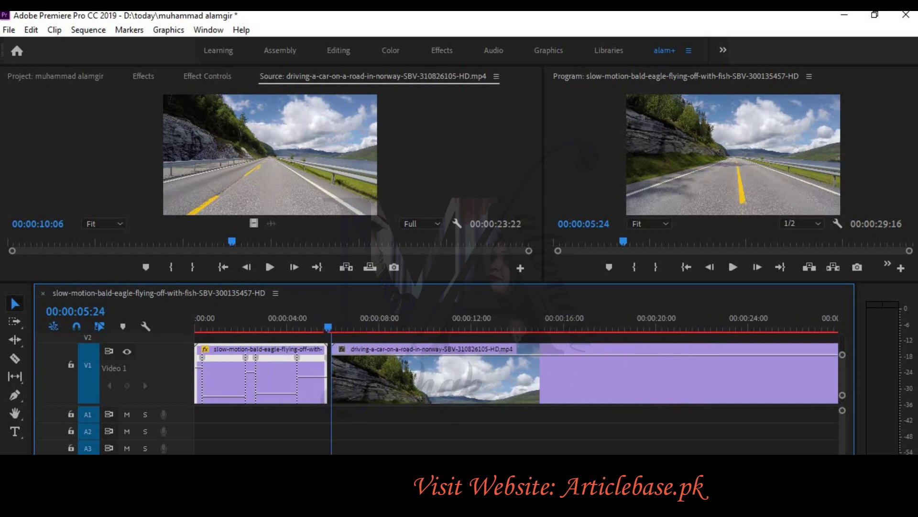
{"action": "right_click", "coordinate": [425, 385]}
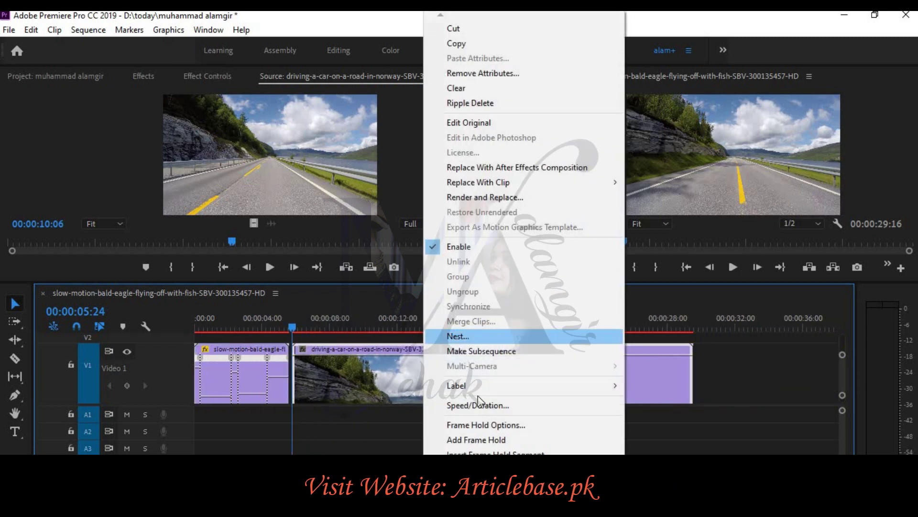
{"action": "left_click", "coordinate": [478, 405]}
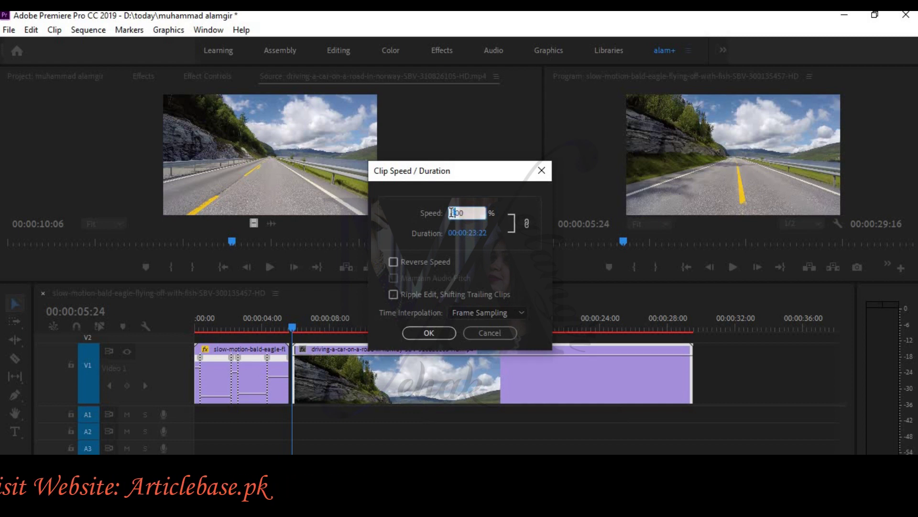
{"action": "left_click", "coordinate": [429, 332]}
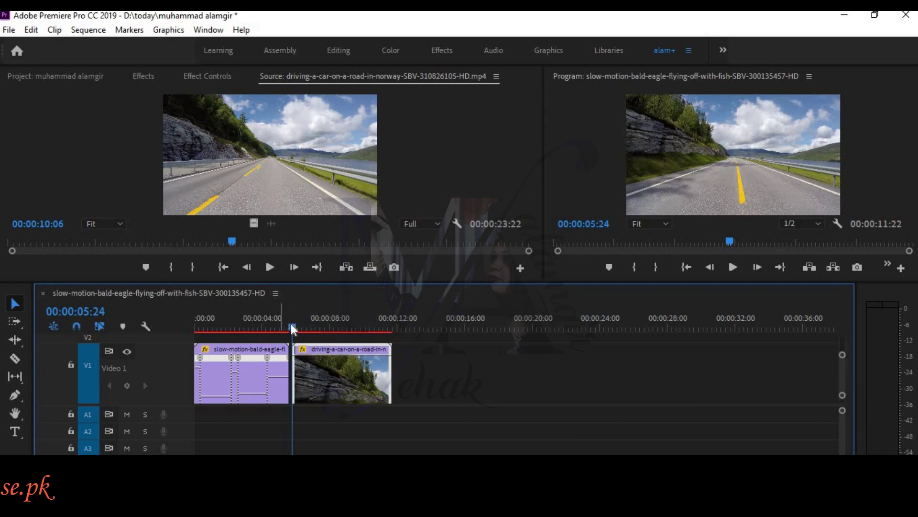
- Scrub through the driving clip to 00:00:09:03, and reduce its speed so that it ends at 00:00:17:20
{"action": "left_click_drag", "start_coordinate": [292, 329], "coordinate": [385, 364]}
{"action": "left_click", "coordinate": [348, 365]}
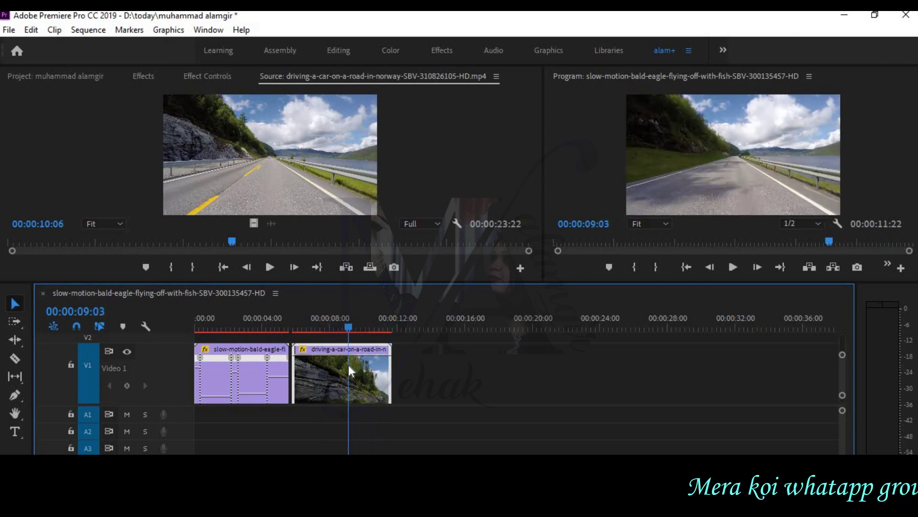
{"action": "right_click", "coordinate": [351, 368]}
{"action": "left_click", "coordinate": [392, 409]}
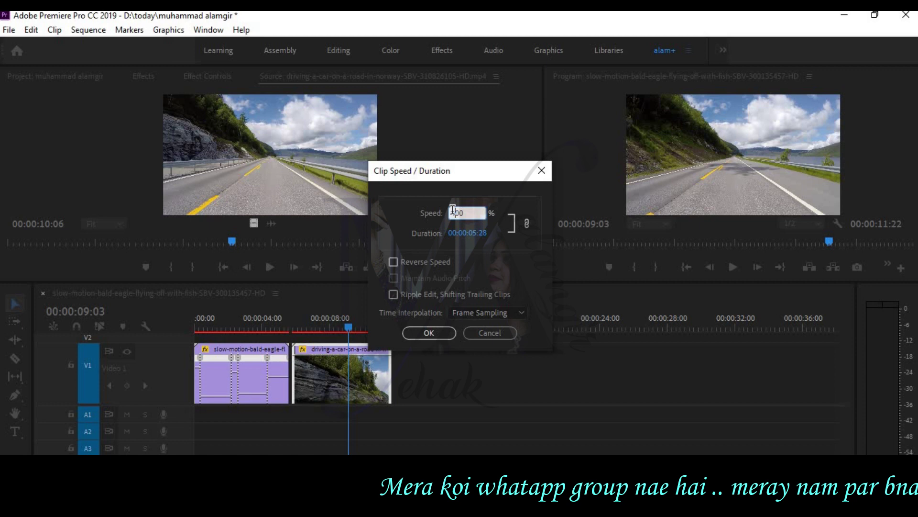
{"action": "left_click", "coordinate": [474, 313]}
{"action": "left_click", "coordinate": [462, 353]}
{"action": "key", "text": "Return"}
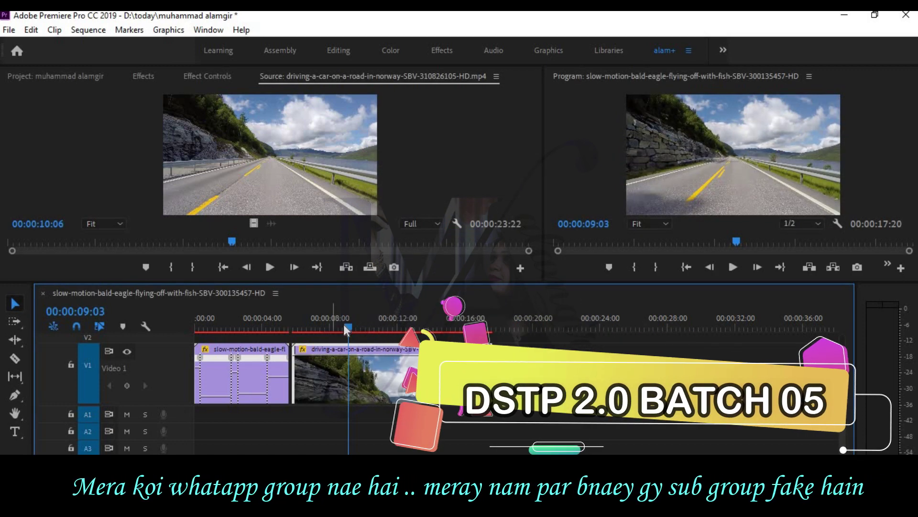
- Close the gap on V1 between the eagle clip and the driving clip
{"action": "left_click_drag", "start_coordinate": [340, 330], "coordinate": [283, 334]}
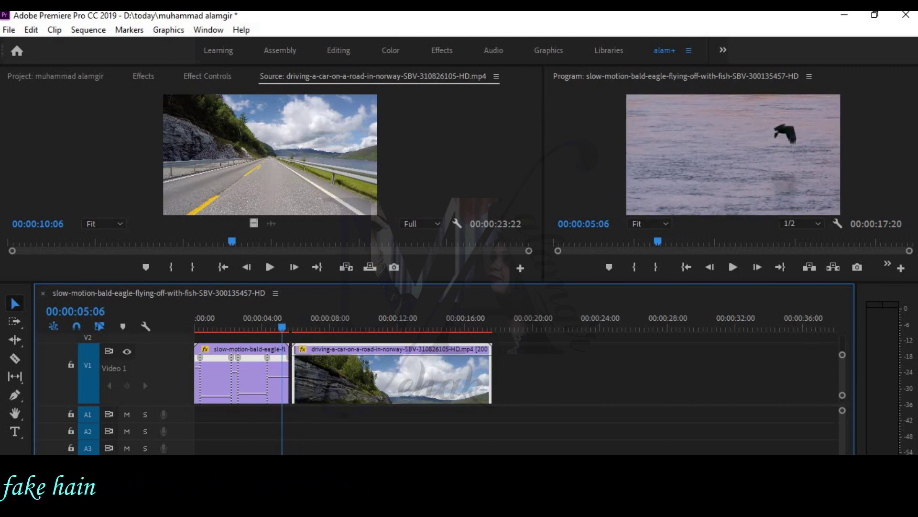
{"action": "key", "text": "equal"}
{"action": "key", "text": "equal"}
{"action": "key", "text": "equal"}
{"action": "key", "text": "equal"}
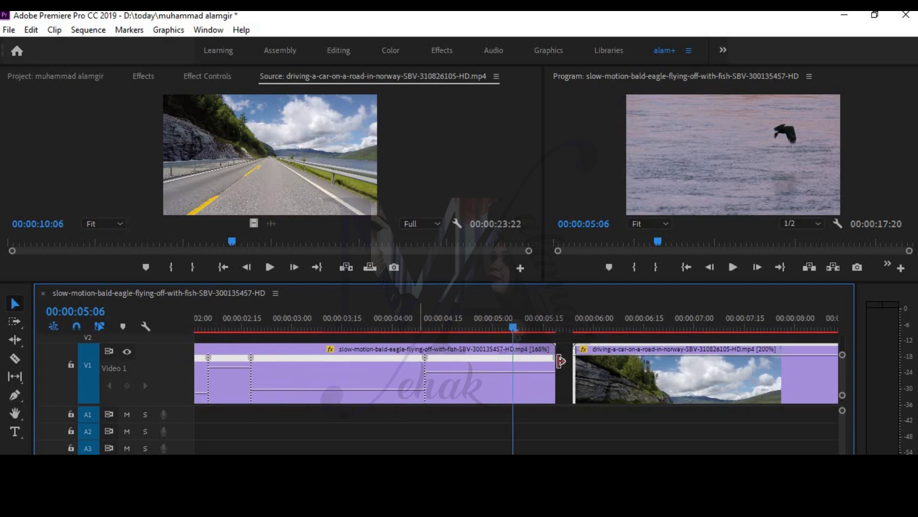
{"action": "left_click", "coordinate": [563, 369]}
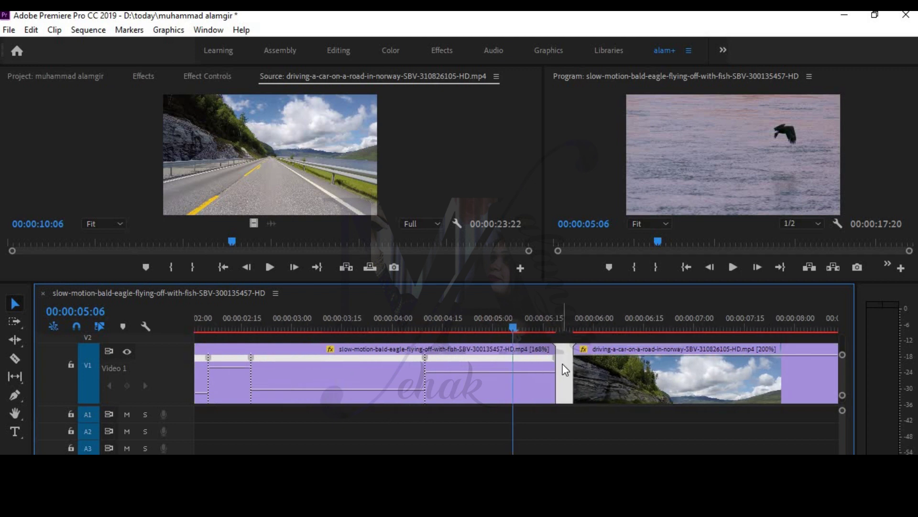
{"action": "key", "text": "Delete"}
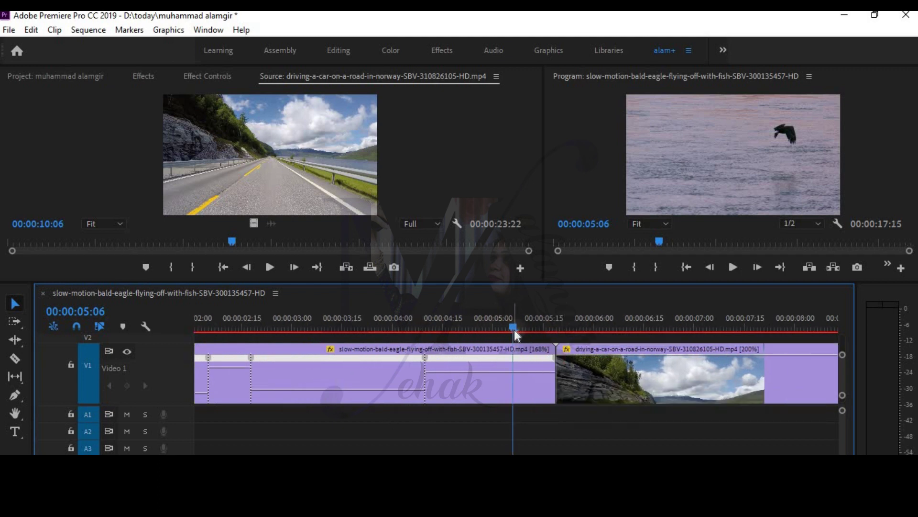
- Show the Time Remapping speed line on the driving clip and add a speed keyframe just after 00:00:06:20
{"action": "left_click_drag", "start_coordinate": [515, 330], "coordinate": [662, 375]}
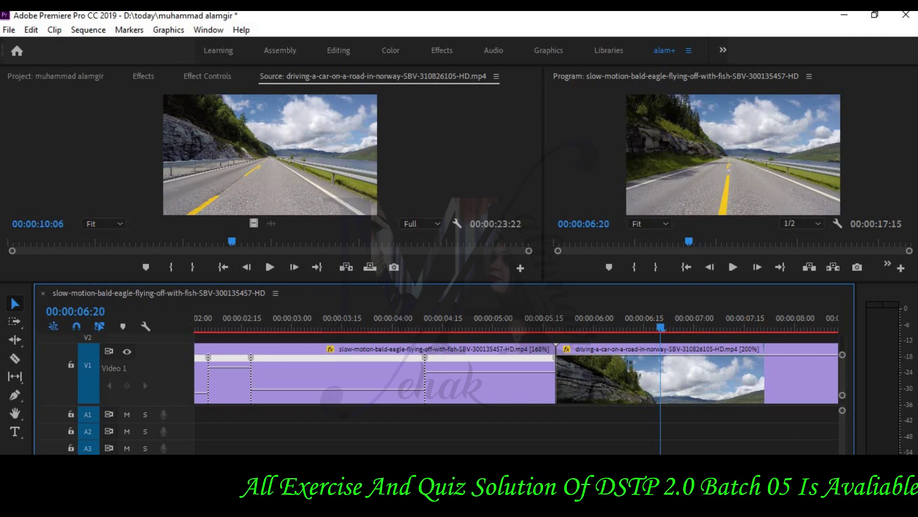
{"action": "scroll", "coordinate": [517, 378], "scroll_direction": "down", "scroll_amount": 8}
{"action": "scroll", "coordinate": [517, 377], "scroll_direction": "up", "scroll_amount": 9}
{"action": "scroll", "coordinate": [517, 378], "scroll_direction": "down", "scroll_amount": 4}
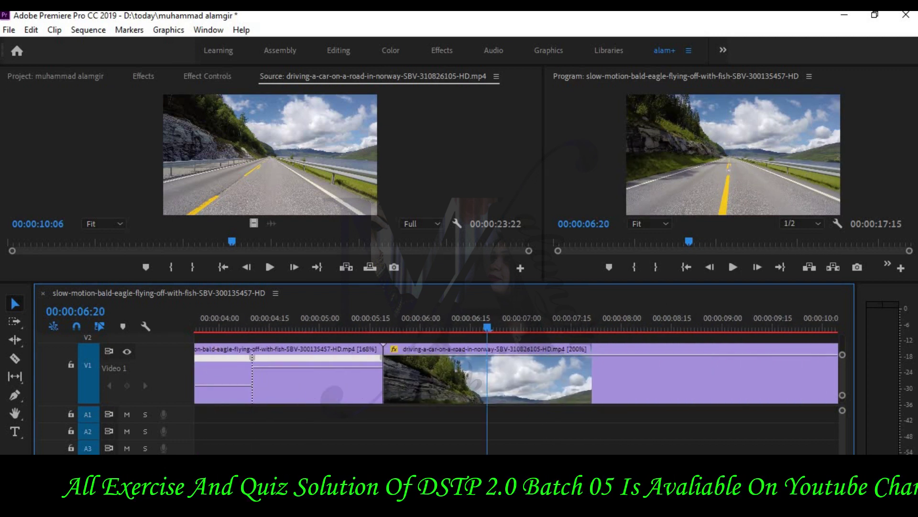
{"action": "key", "text": "minus"}
{"action": "key", "text": "minus"}
{"action": "key", "text": "minus"}
{"action": "key", "text": "minus"}
{"action": "key", "text": "minus"}
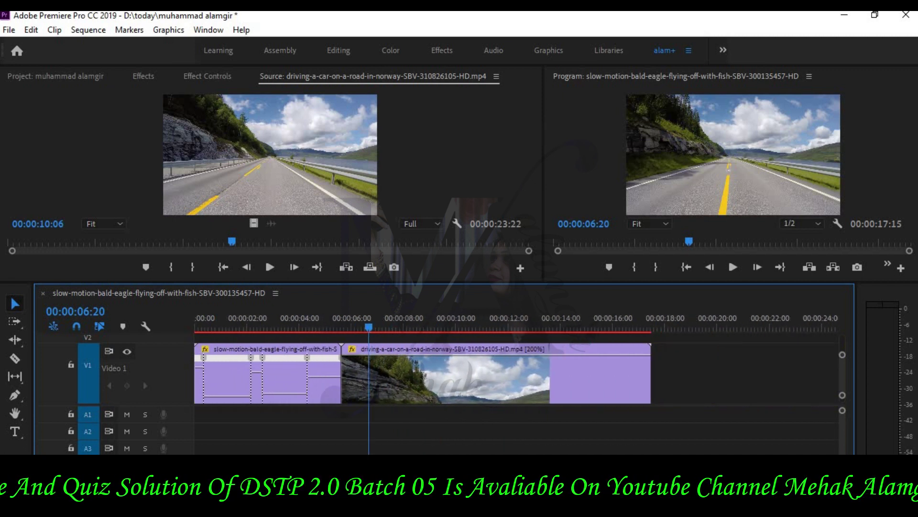
{"action": "left_click", "coordinate": [351, 347]}
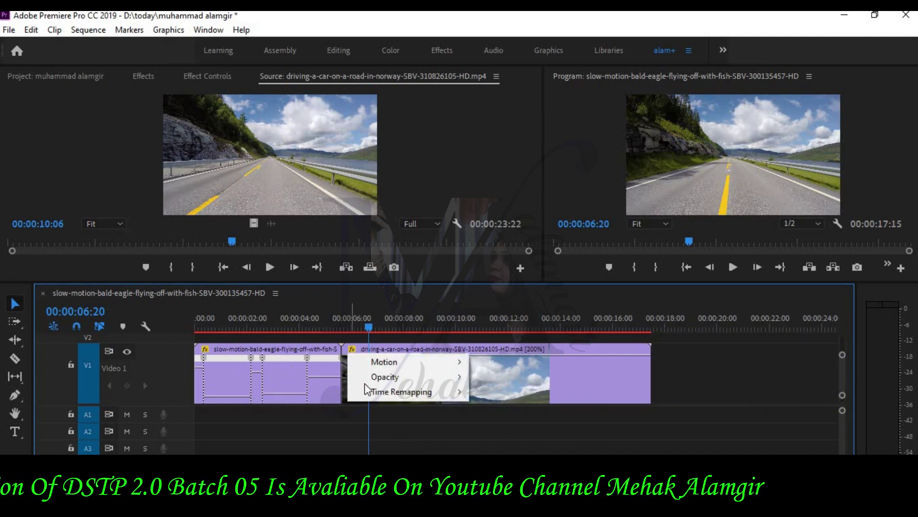
{"action": "mouse_move", "coordinate": [435, 393]}
{"action": "left_click", "coordinate": [480, 393]}
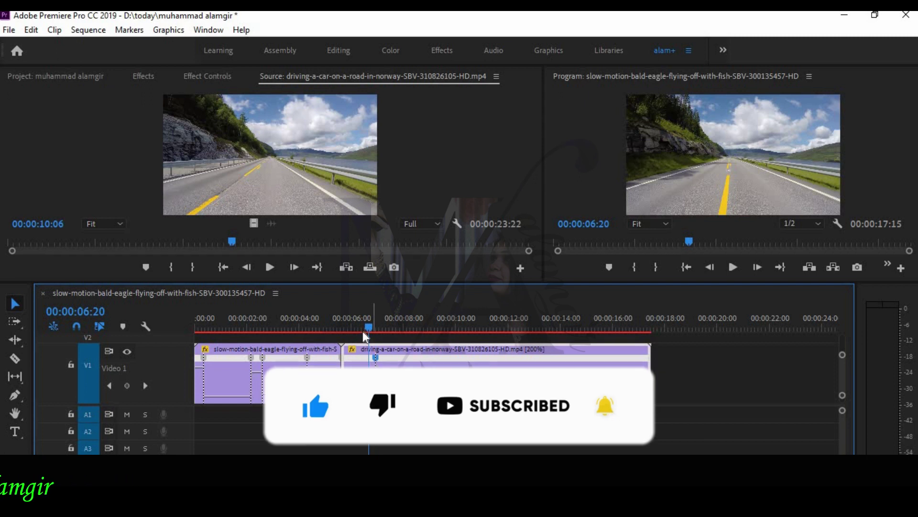
- Add speed keyframes to the driving clip at 00:00:09:25, 00:00:12:22 and about 00:00:15:21, and raise the speed line in sections so it ends at 00:00:13:28
{"action": "left_click_drag", "start_coordinate": [373, 329], "coordinate": [451, 350]}
{"action": "left_click", "coordinate": [452, 396], "text": "ctrl"}
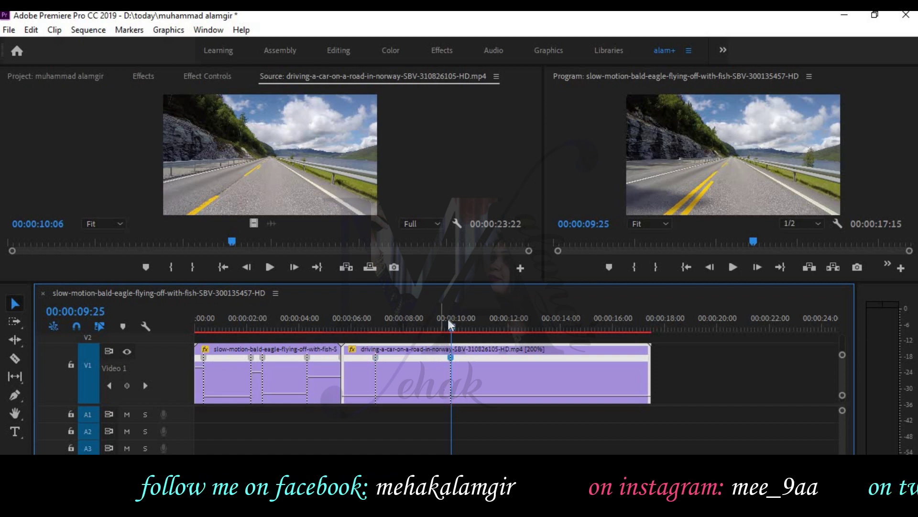
{"action": "left_click_drag", "start_coordinate": [458, 327], "coordinate": [528, 340]}
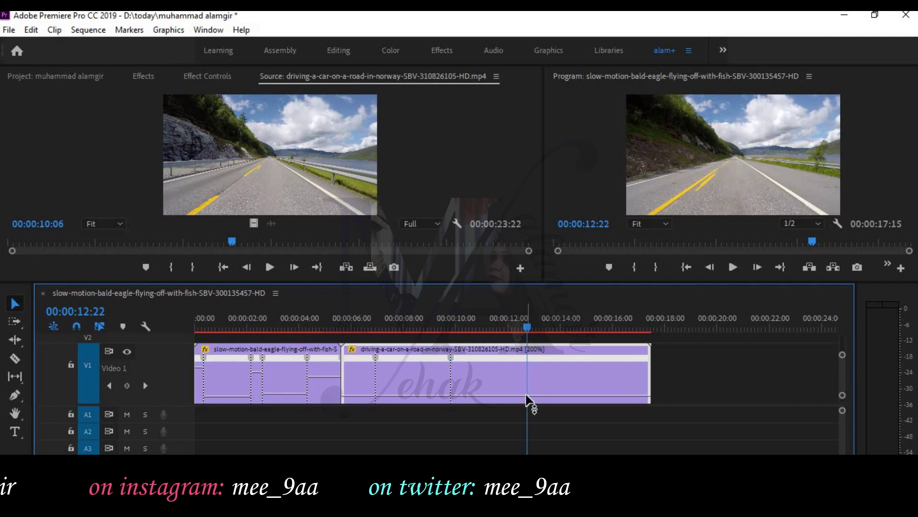
{"action": "left_click_drag", "start_coordinate": [537, 330], "coordinate": [607, 349]}
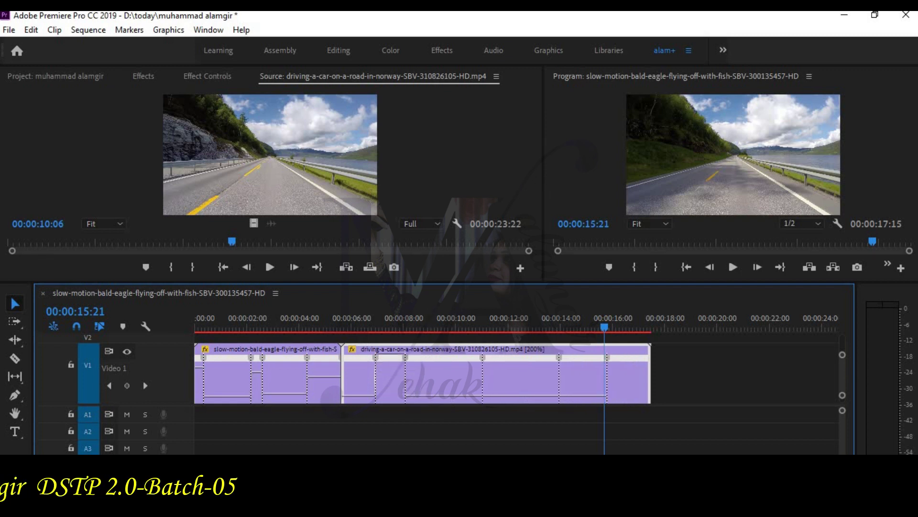
{"action": "key", "text": "w"}
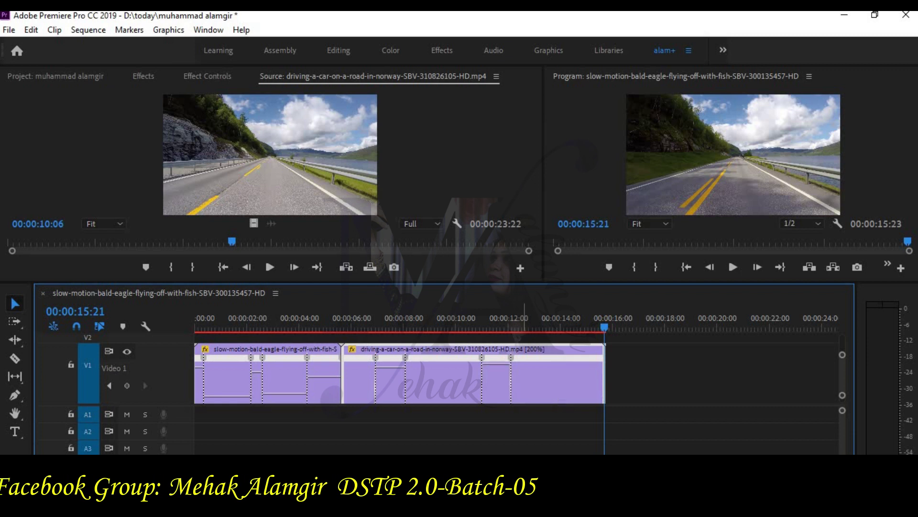
{"action": "left_click_drag", "start_coordinate": [534, 377], "coordinate": [533, 364]}
- Play the remapped driving clip from 00:00:06:02 and scrub back to 00:00:07:13 to check the speed changes
{"action": "left_click_drag", "start_coordinate": [604, 329], "coordinate": [353, 342]}
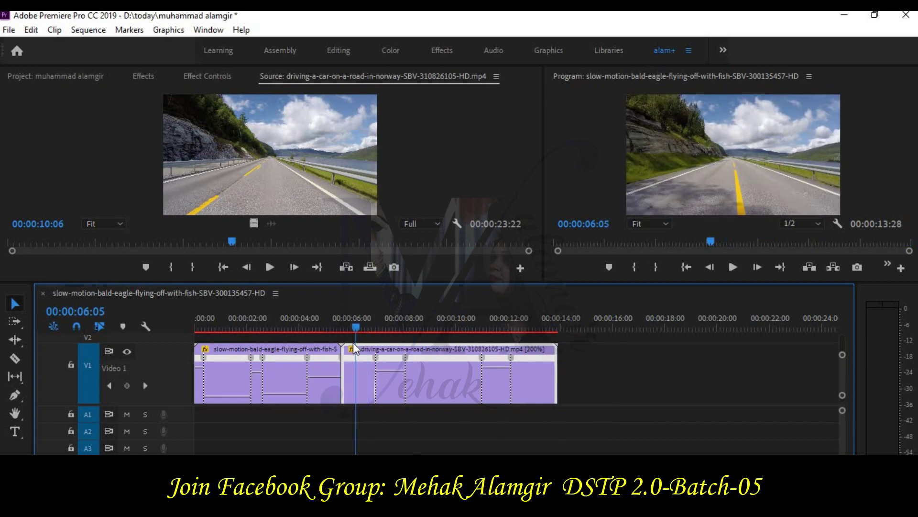
{"action": "left_click", "coordinate": [732, 272]}
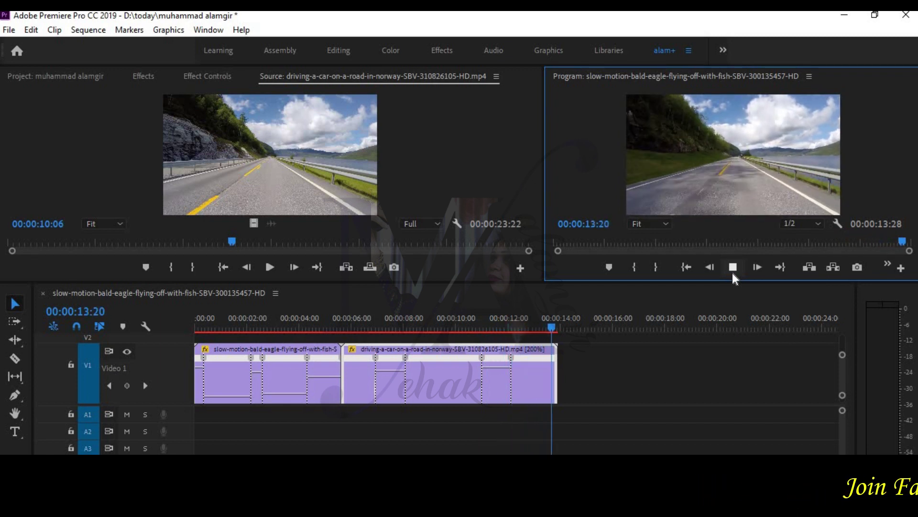
{"action": "left_click_drag", "start_coordinate": [557, 328], "coordinate": [473, 328]}
{"action": "left_click_drag", "start_coordinate": [433, 353], "coordinate": [389, 355]}
{"action": "left_click_drag", "start_coordinate": [382, 483], "coordinate": [371, 483]}
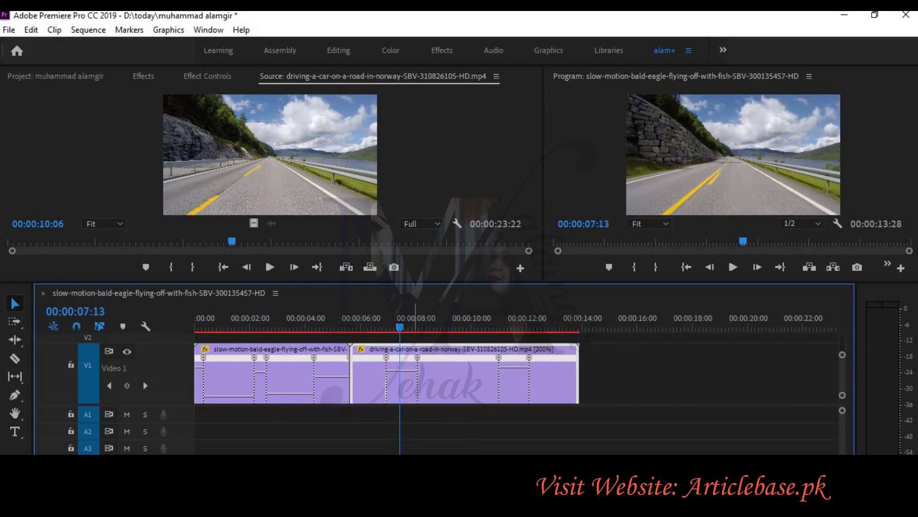
- Switch to Snip & Sketch, capture the whole Premiere Pro window and copy the snip
{"action": "key", "text": "alt+Tab"}
{"action": "left_click", "coordinate": [335, 50]}
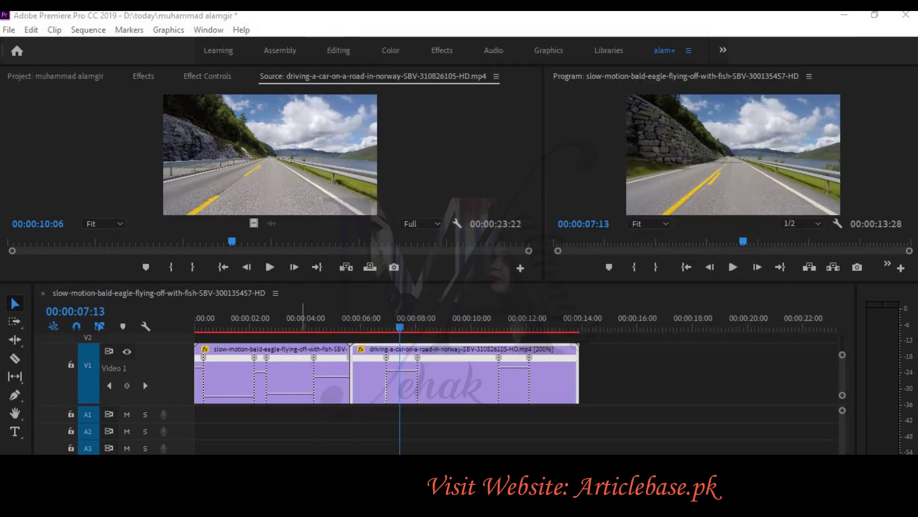
{"action": "mouse_move", "coordinate": [1, 11]}
{"action": "left_mouse_down"}
{"action": "mouse_move", "coordinate": [818, 455]}
{"action": "mouse_move", "coordinate": [914, 455]}
{"action": "left_mouse_up"}
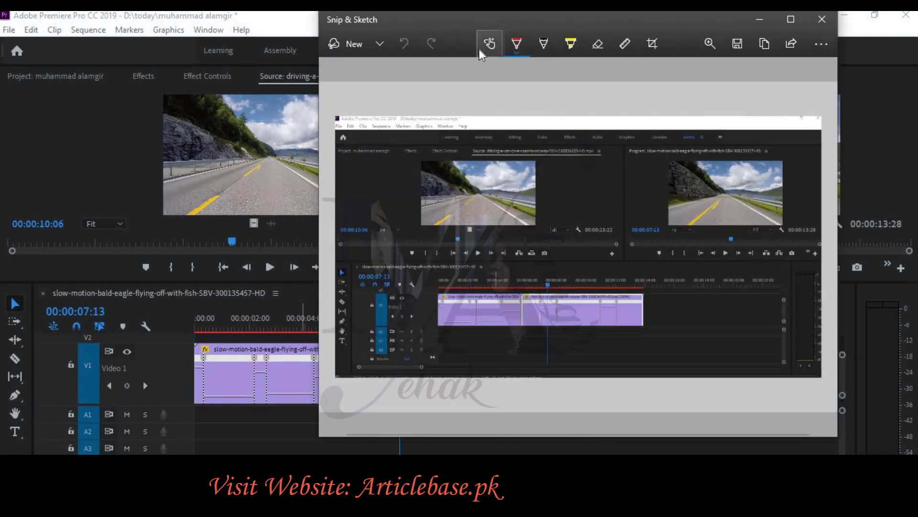
{"action": "left_click", "coordinate": [764, 43]}
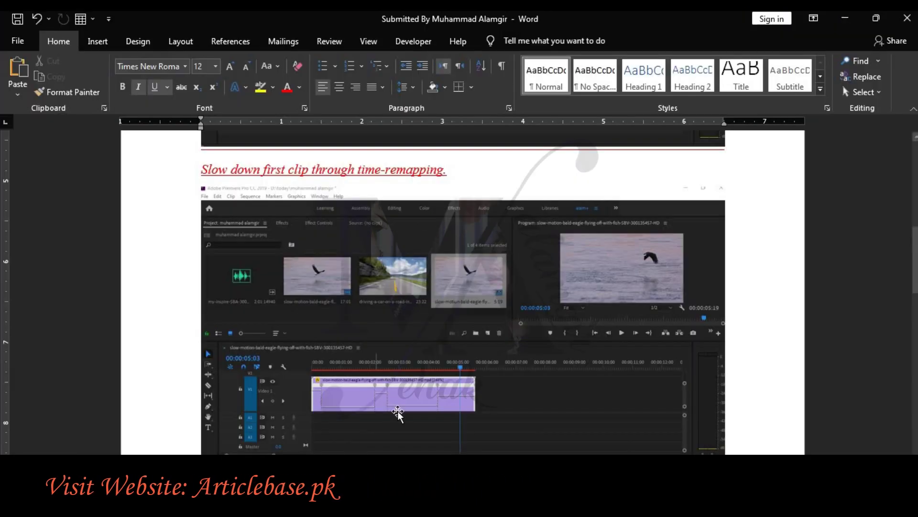
- Switch to the Word document and paste the screenshot under "Speed up second clip through time-remapping."
{"action": "scroll", "coordinate": [363, 363], "scroll_direction": "down", "scroll_amount": 3}
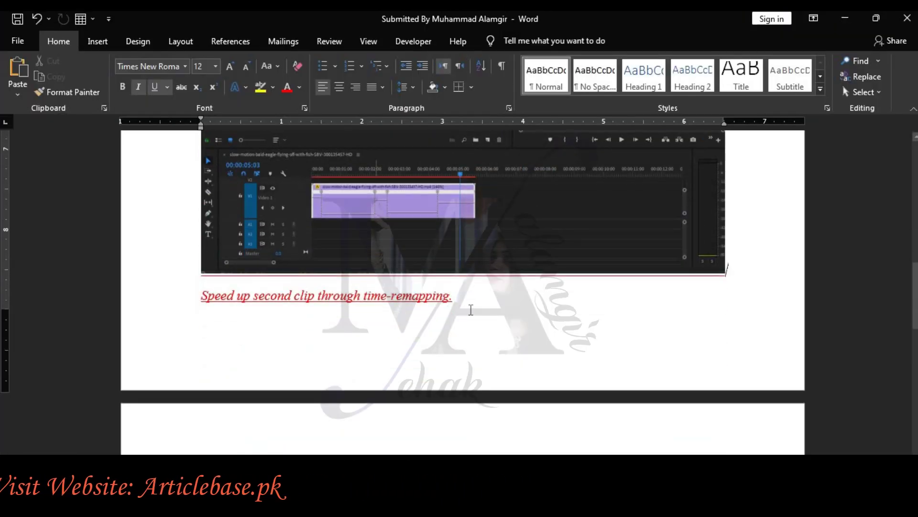
{"action": "scroll", "coordinate": [463, 287], "scroll_direction": "down", "scroll_amount": 1}
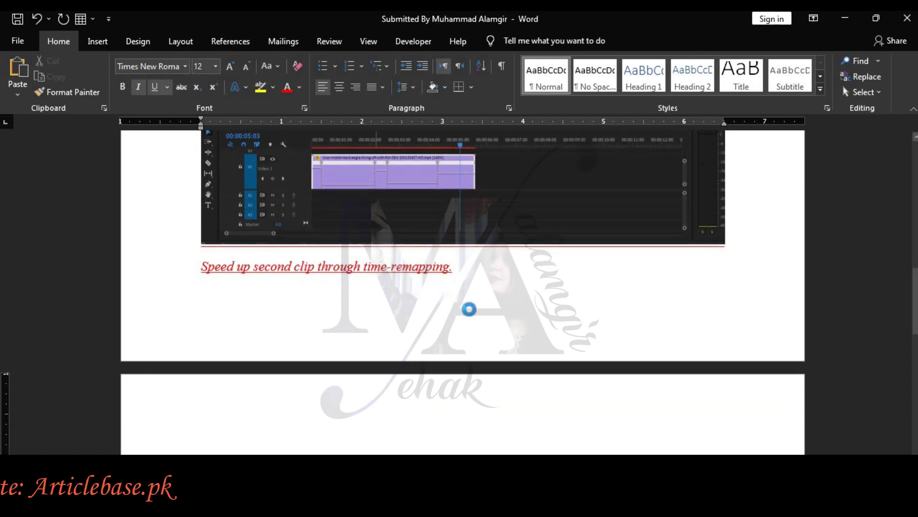
{"action": "key", "text": "ctrl+v"}
{"action": "scroll", "coordinate": [494, 320], "scroll_direction": "down", "scroll_amount": 6}
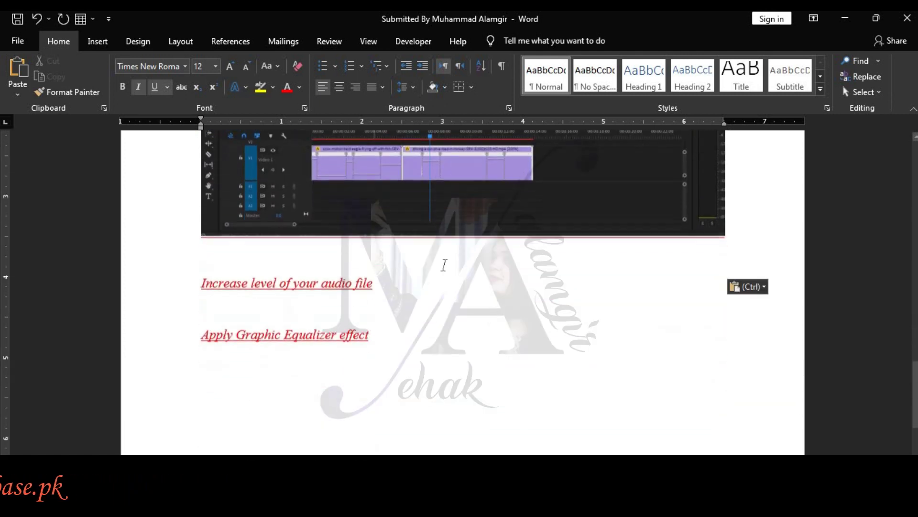
{"action": "left_click", "coordinate": [443, 265]}
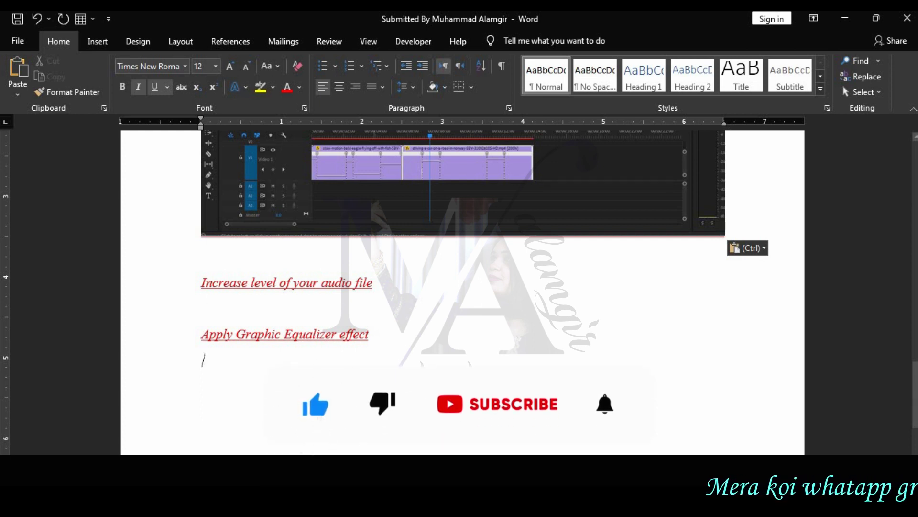
- Switch back to Premiere Pro, lock track V1, and place the my-inspire audio clip on A1 at 00:00:00:00
{"action": "key", "text": "alt+Tab"}
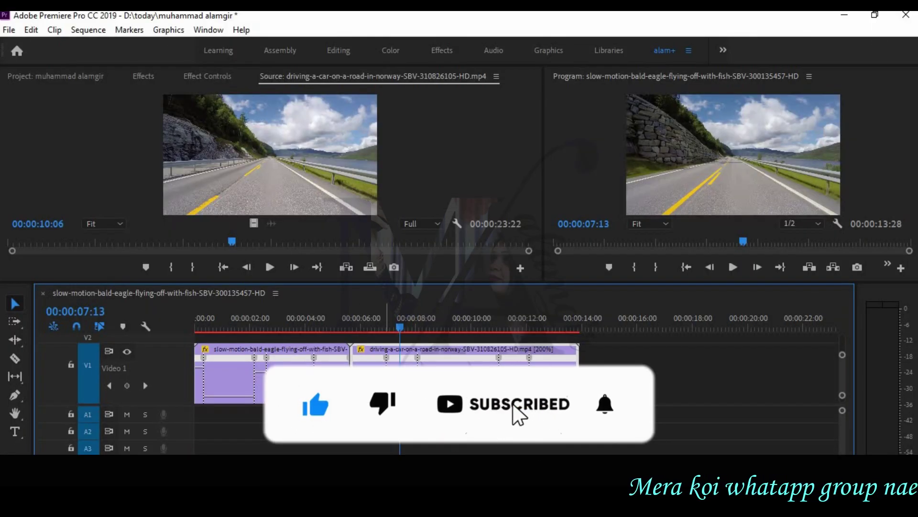
{"action": "left_click", "coordinate": [71, 365]}
{"action": "left_click", "coordinate": [235, 328]}
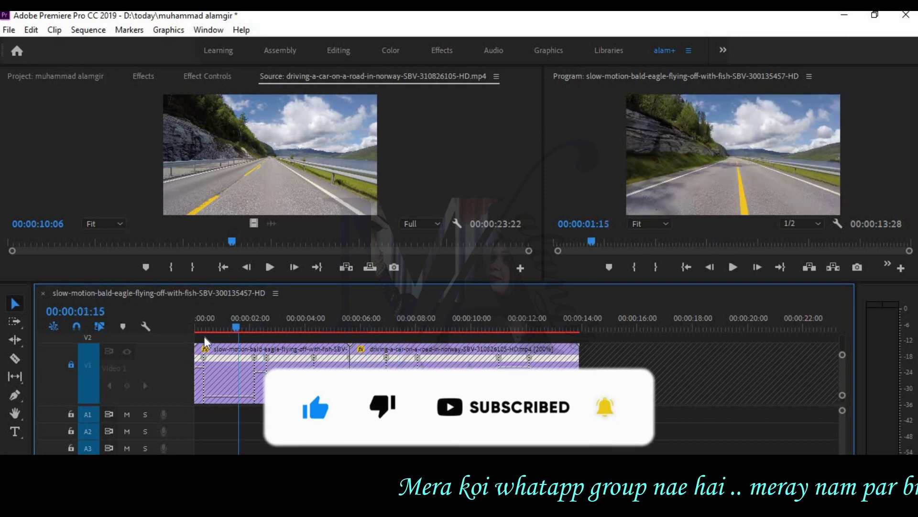
{"action": "key", "text": "Home"}
{"action": "left_click", "coordinate": [75, 76]}
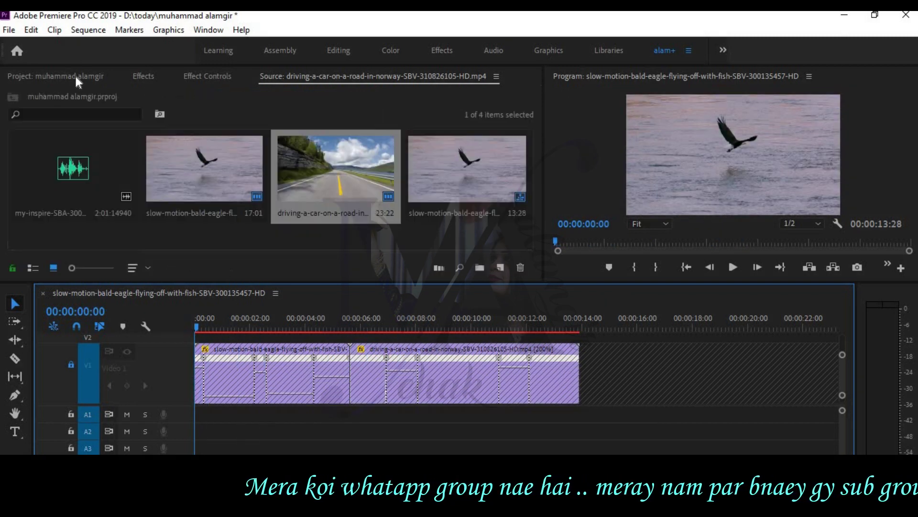
{"action": "left_click_drag", "start_coordinate": [63, 176], "coordinate": [205, 420]}
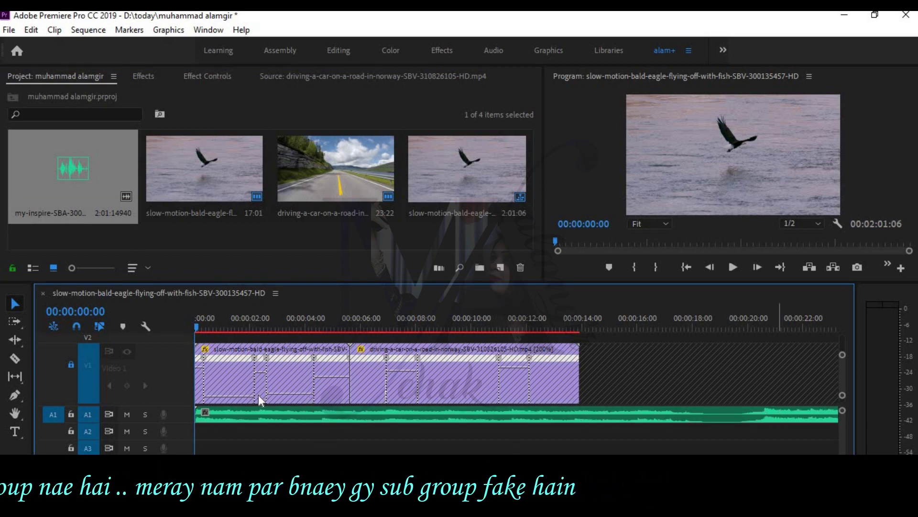
- Cut the A1 audio at about 00:00:03:09, delete the first part and close the gap before the remainder
{"action": "left_click", "coordinate": [15, 358]}
{"action": "left_click", "coordinate": [286, 418]}
{"action": "left_click", "coordinate": [14, 304]}
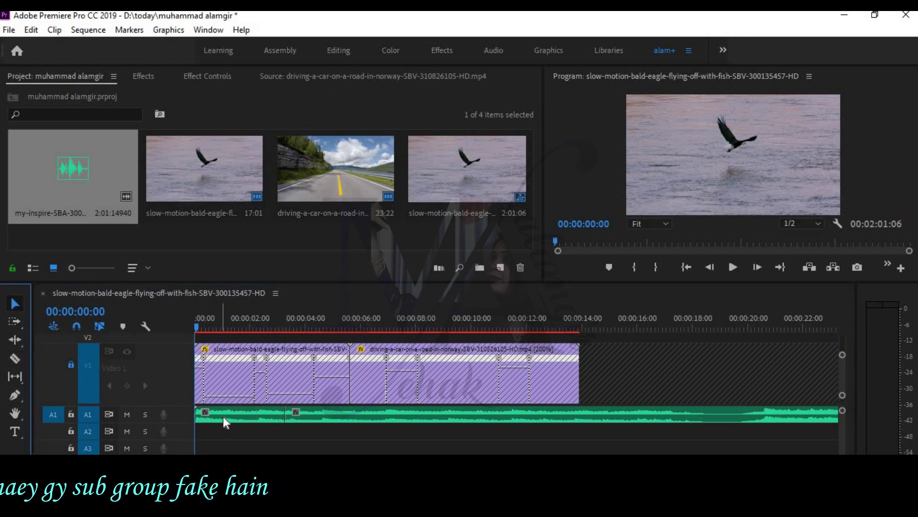
{"action": "left_click", "coordinate": [223, 417]}
{"action": "key", "text": "Delete"}
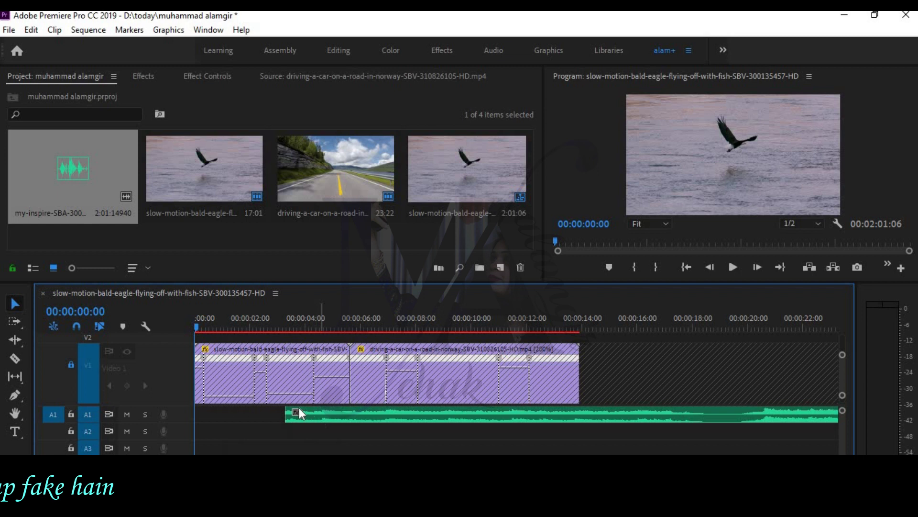
{"action": "left_click", "coordinate": [222, 414]}
{"action": "key", "text": "Delete"}
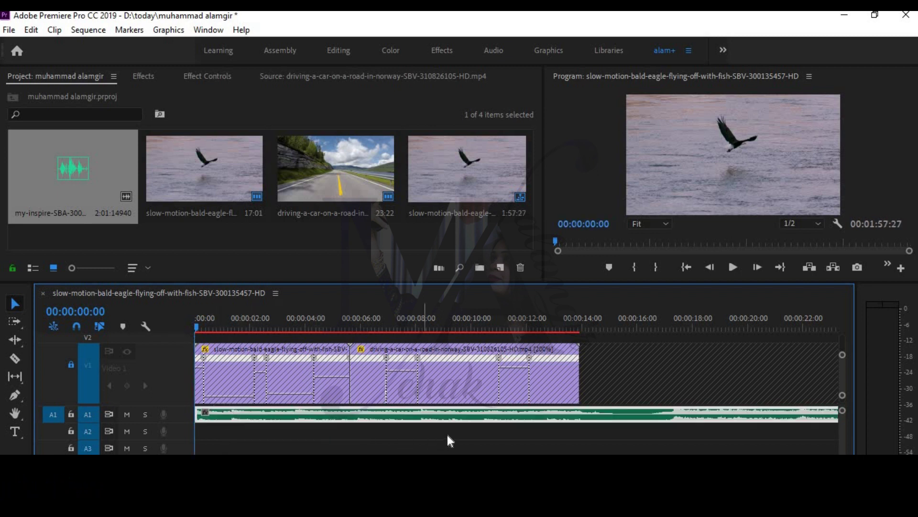
- Split the A1 audio at 00:00:05:17, delete the part before the cut and move the remainder to the sequence start
{"action": "left_click_drag", "start_coordinate": [196, 328], "coordinate": [349, 400]}
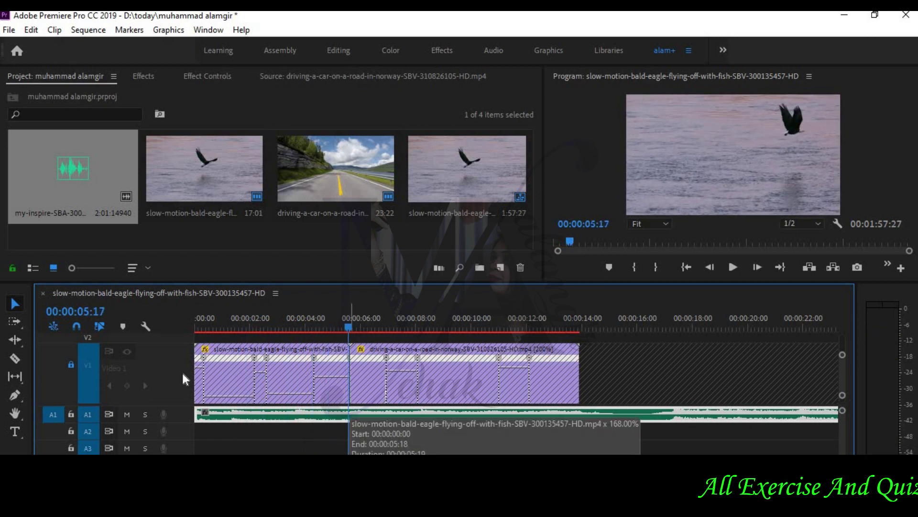
{"action": "left_click", "coordinate": [15, 359]}
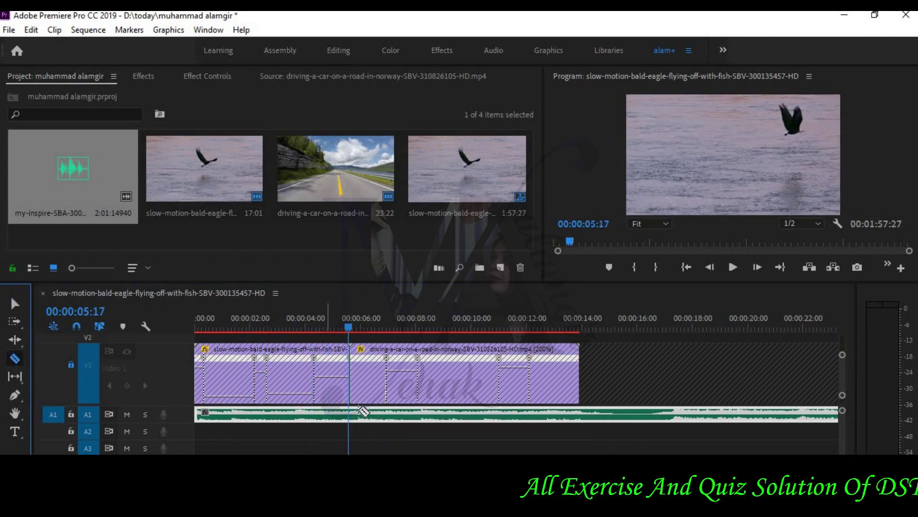
{"action": "key", "text": "ctrl+k"}
{"action": "left_click", "coordinate": [15, 303]}
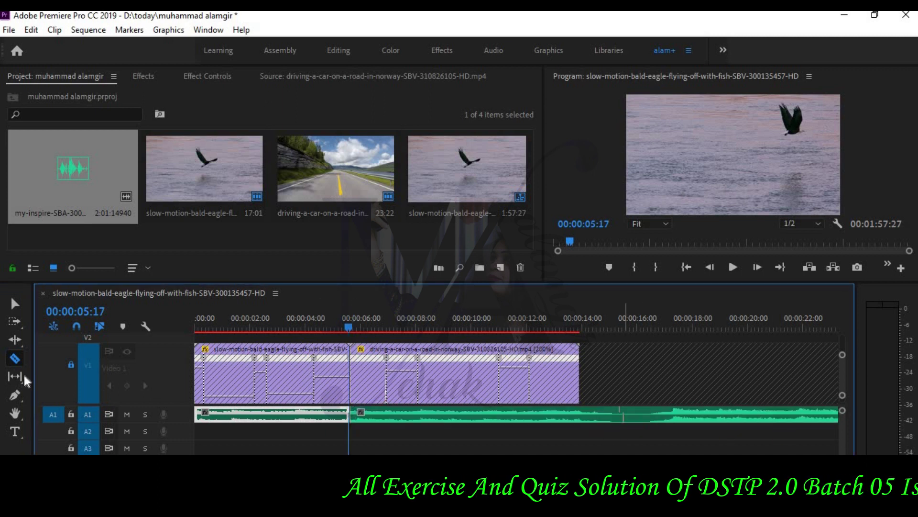
{"action": "left_click", "coordinate": [221, 416]}
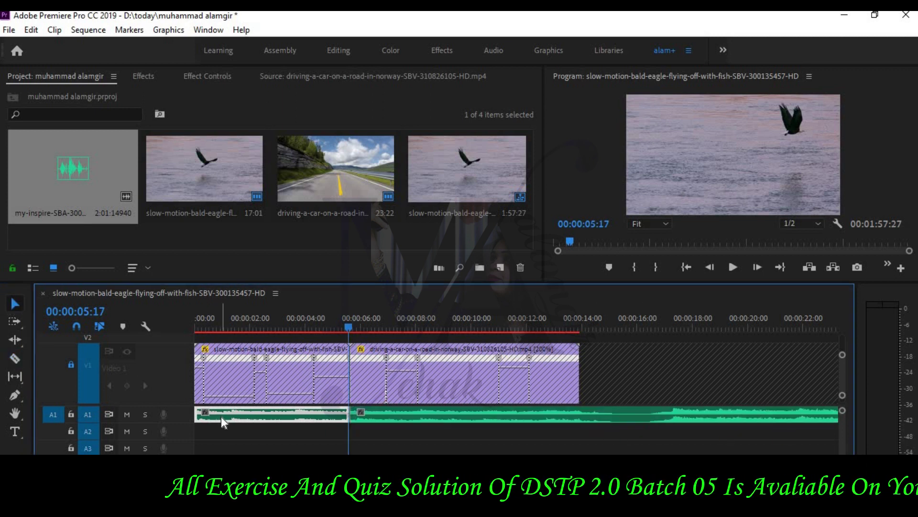
{"action": "key", "text": "Delete"}
{"action": "left_click_drag", "start_coordinate": [354, 415], "coordinate": [207, 418]}
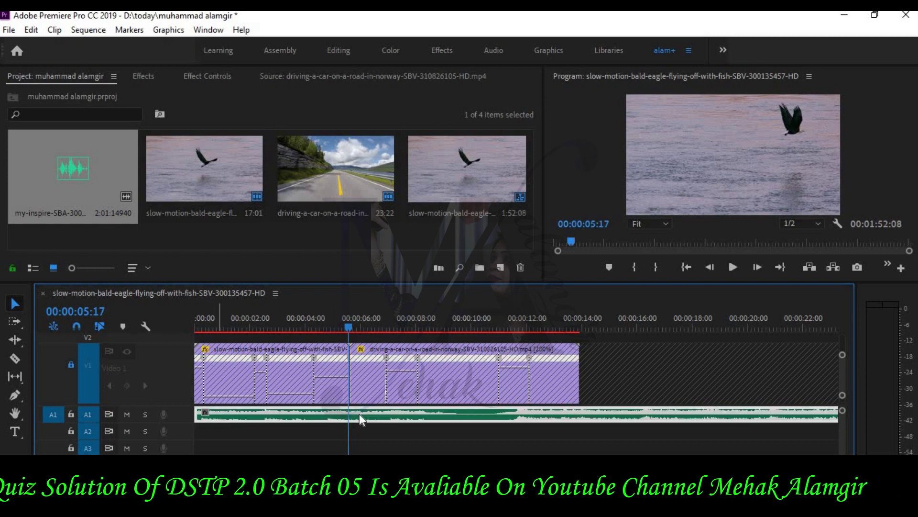
- Cut the A1 audio at 00:00:09:19 and move the playhead to 00:00:10:13
{"action": "left_click_drag", "start_coordinate": [349, 326], "coordinate": [461, 388]}
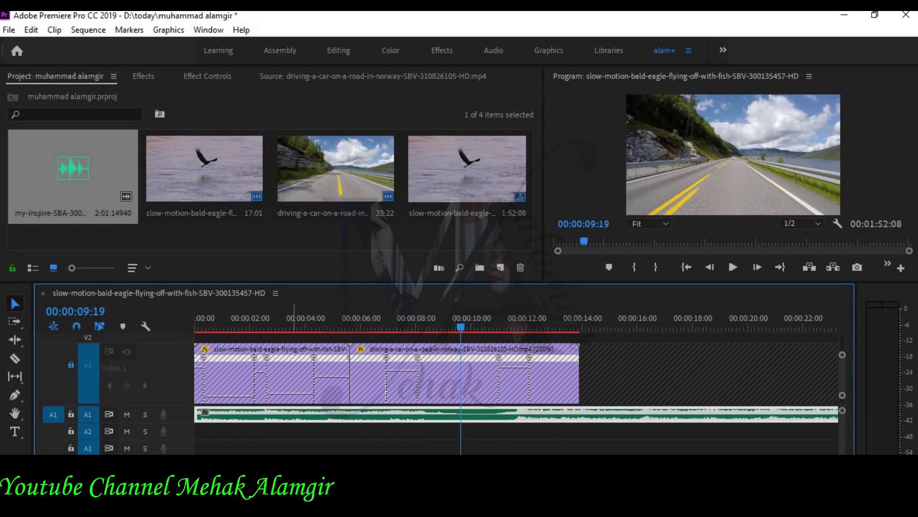
{"action": "left_click", "coordinate": [461, 415]}
{"action": "key", "text": "space"}
{"action": "left_click_drag", "start_coordinate": [491, 344], "coordinate": [482, 344]}
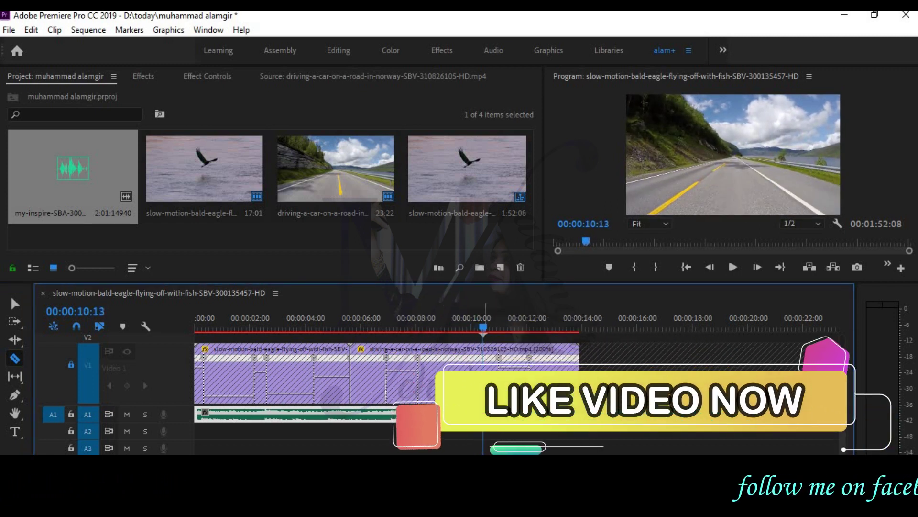
{"action": "left_click", "coordinate": [14, 303]}
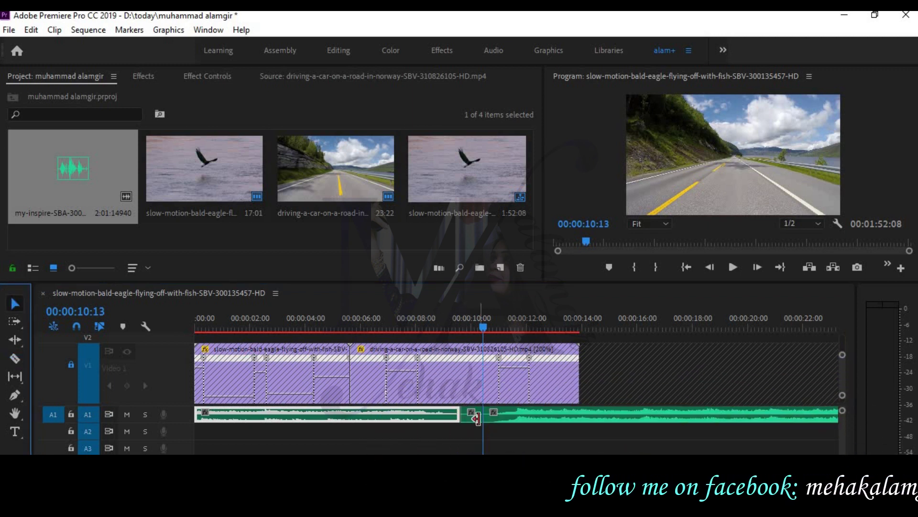
{"action": "left_click", "coordinate": [469, 412]}
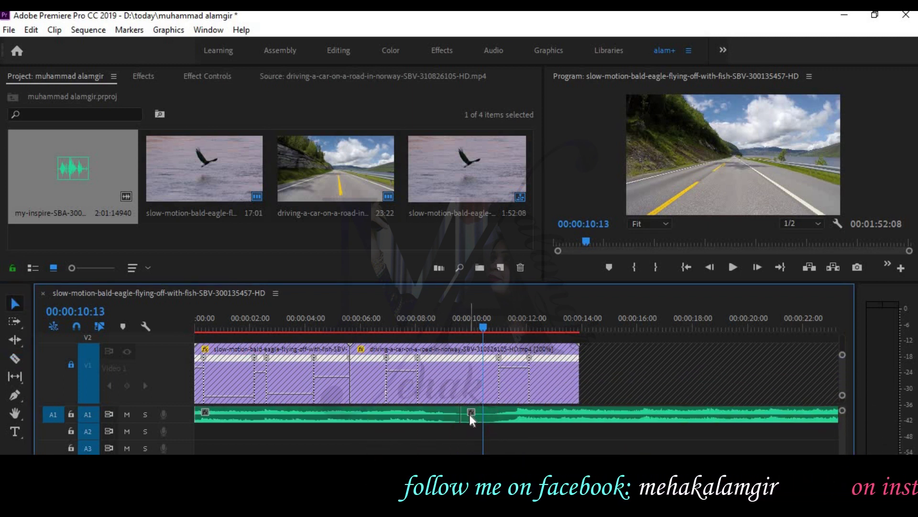
{"action": "key", "text": "Delete"}
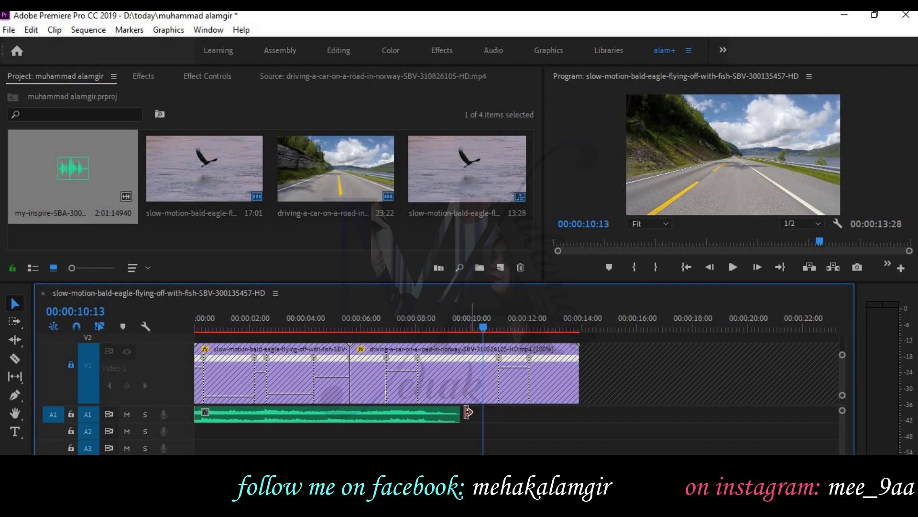
{"action": "key", "text": "ctrl+z"}
- Cut the A1 audio at 00:00:10:13 and ripple delete the short section between the 00:00:09:19 cut and this one
{"action": "left_click", "coordinate": [14, 358]}
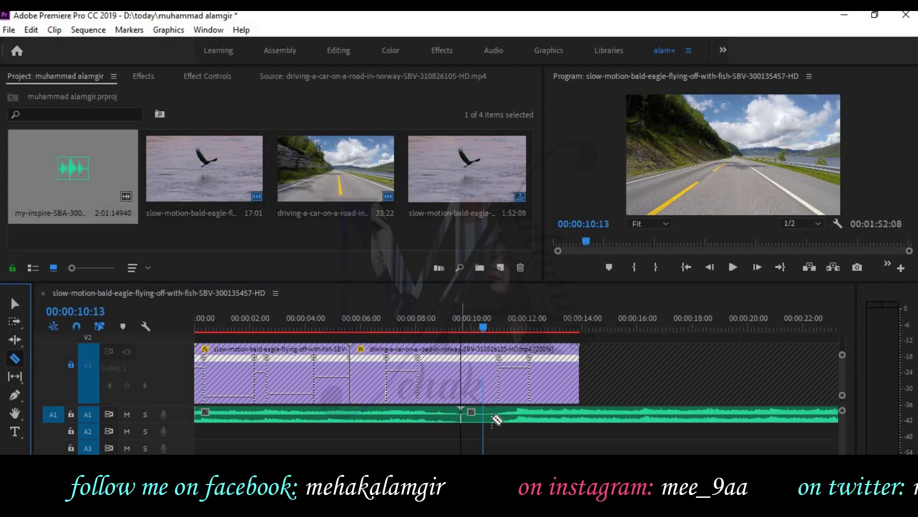
{"action": "left_click", "coordinate": [492, 415]}
{"action": "left_click", "coordinate": [15, 303]}
{"action": "left_click", "coordinate": [469, 419]}
{"action": "key", "text": "shift+Delete"}
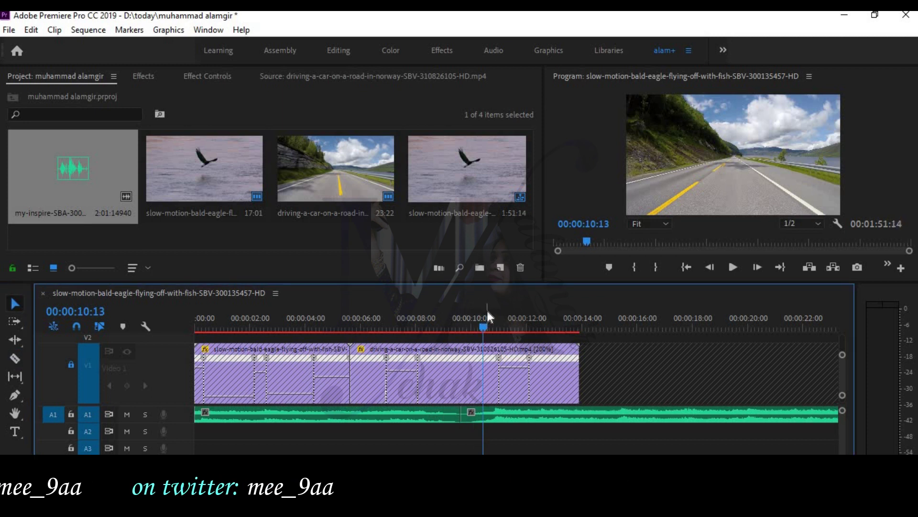
- Split the A1 audio at 00:00:02:15, delete the part before the cut and close the gap at the sequence start
{"action": "left_click_drag", "start_coordinate": [485, 325], "coordinate": [266, 365]}
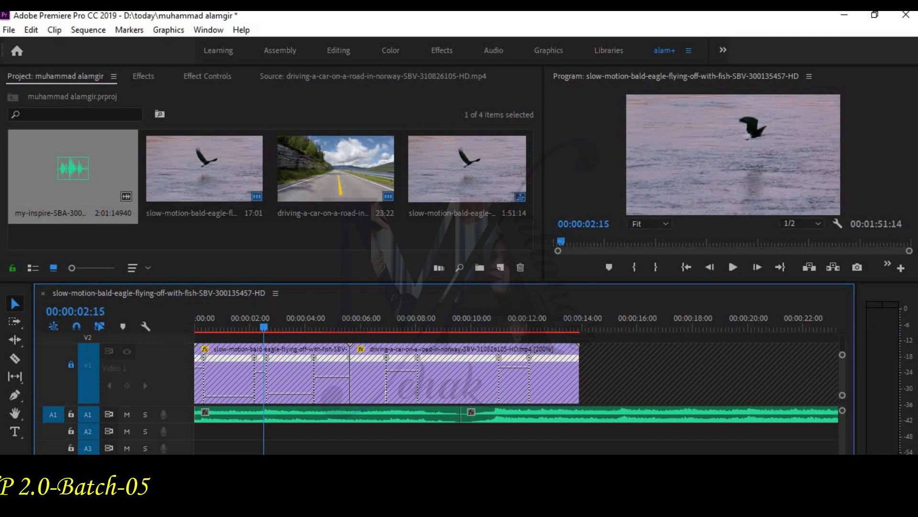
{"action": "left_click", "coordinate": [14, 356]}
{"action": "left_click", "coordinate": [265, 414]}
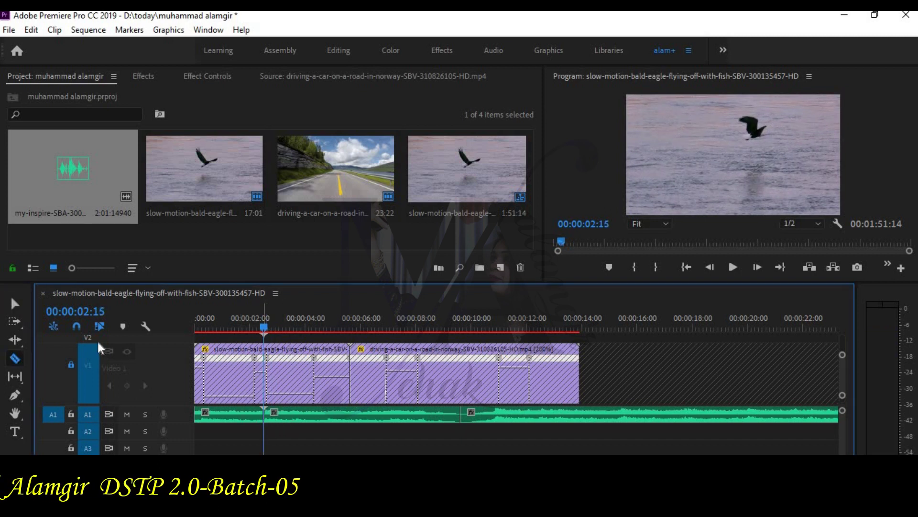
{"action": "left_click", "coordinate": [210, 419]}
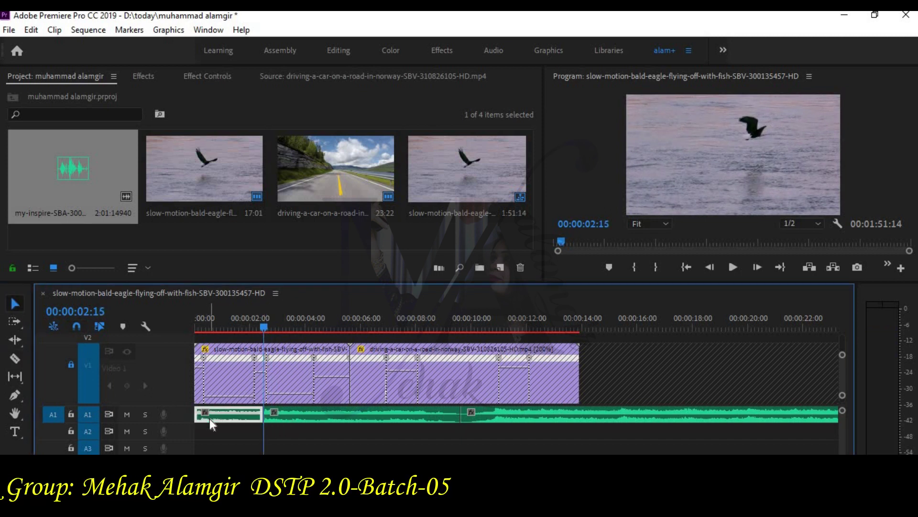
{"action": "key", "text": "Delete"}
{"action": "left_click", "coordinate": [210, 418]}
{"action": "key", "text": "Delete"}
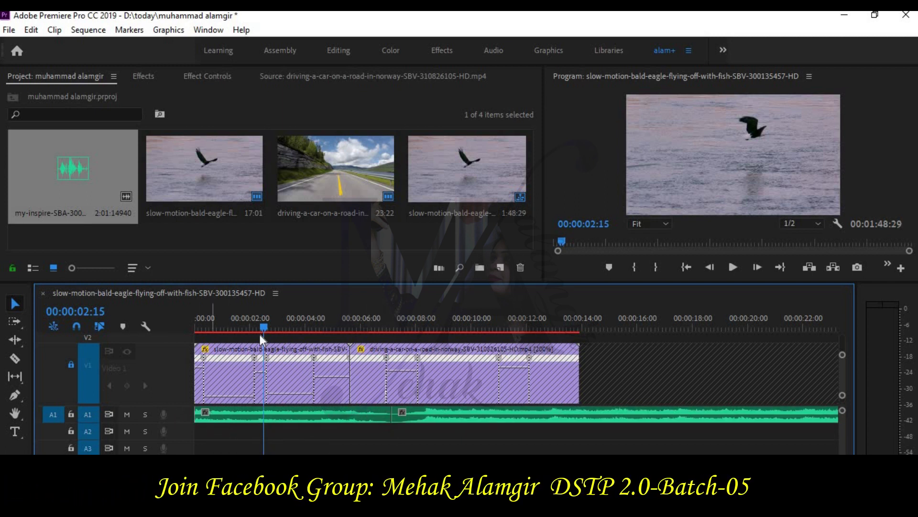
- Split the A1 audio just after 00:00:00:22 and select the short part before the cut
{"action": "left_click", "coordinate": [229, 328]}
{"action": "left_click", "coordinate": [215, 330]}
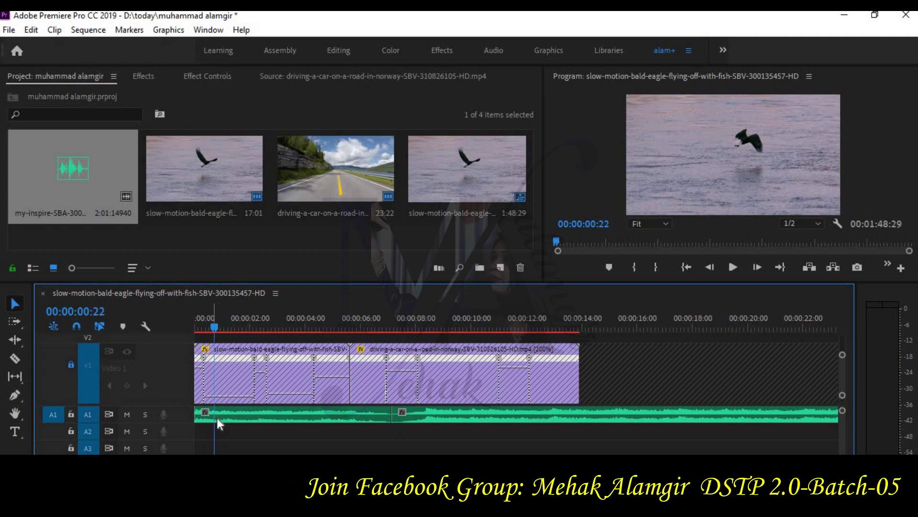
{"action": "left_click", "coordinate": [15, 358]}
{"action": "left_click", "coordinate": [221, 414]}
{"action": "key", "text": "v"}
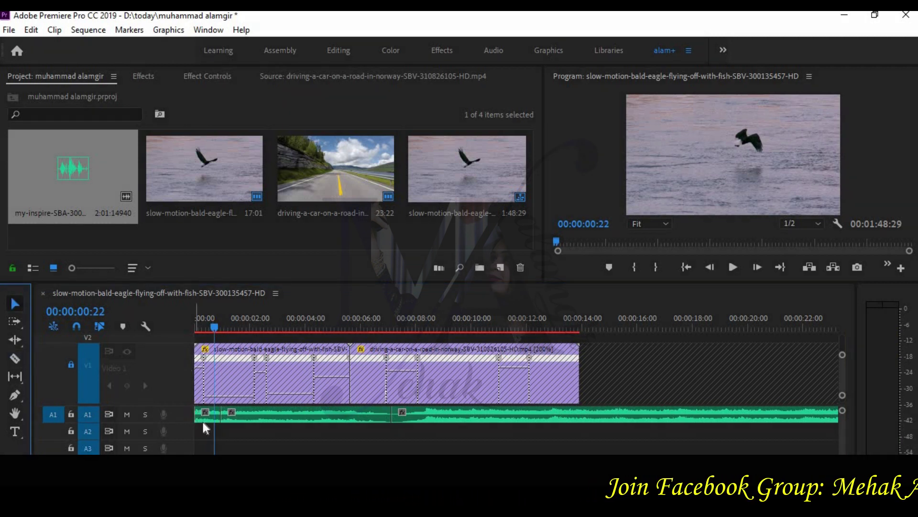
{"action": "left_click", "coordinate": [209, 415]}
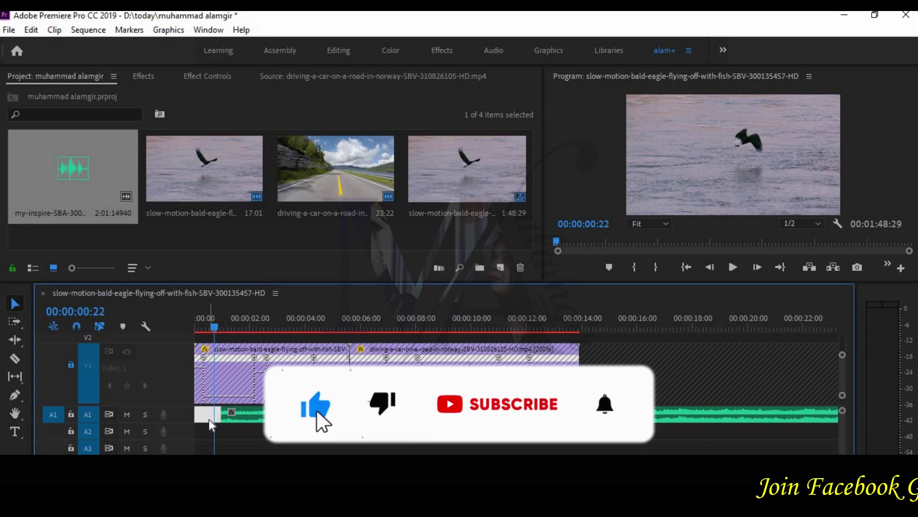